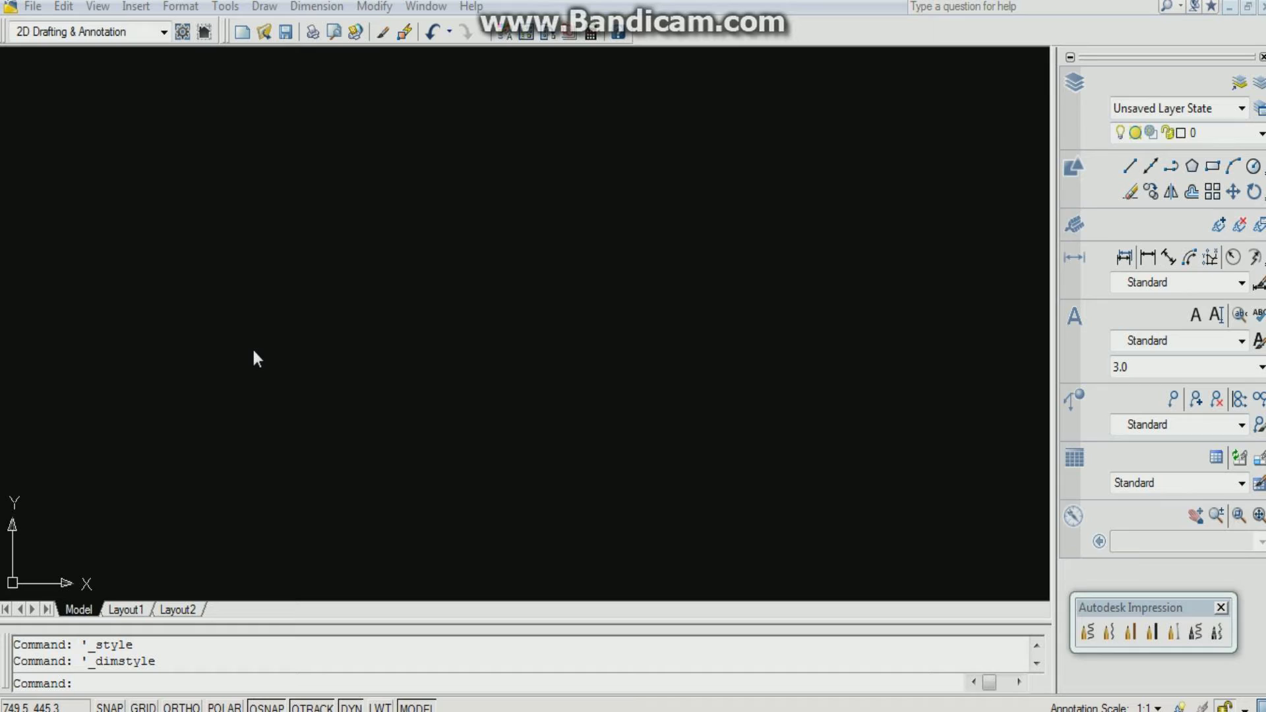
# Step: Draw a 300-unit horizontal reference line with Ortho turned on
pyautogui.write('l')
pyautogui.press('Return')
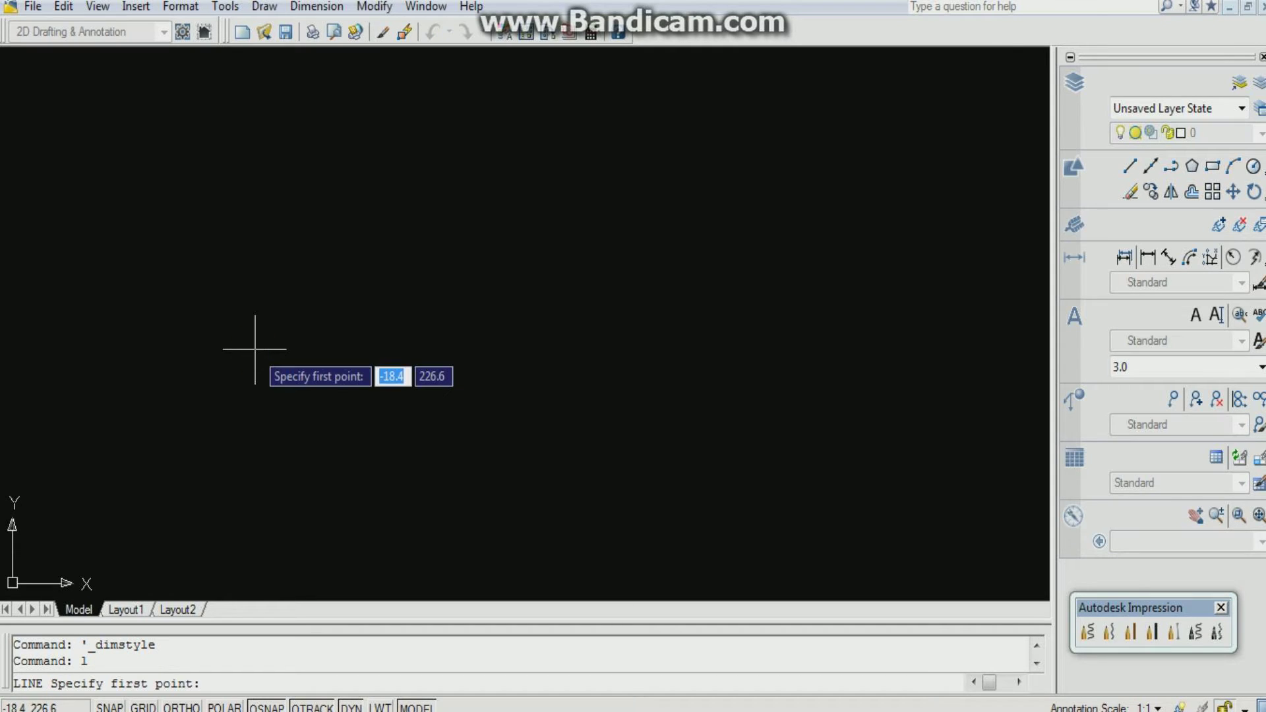
pyautogui.click(282, 354)
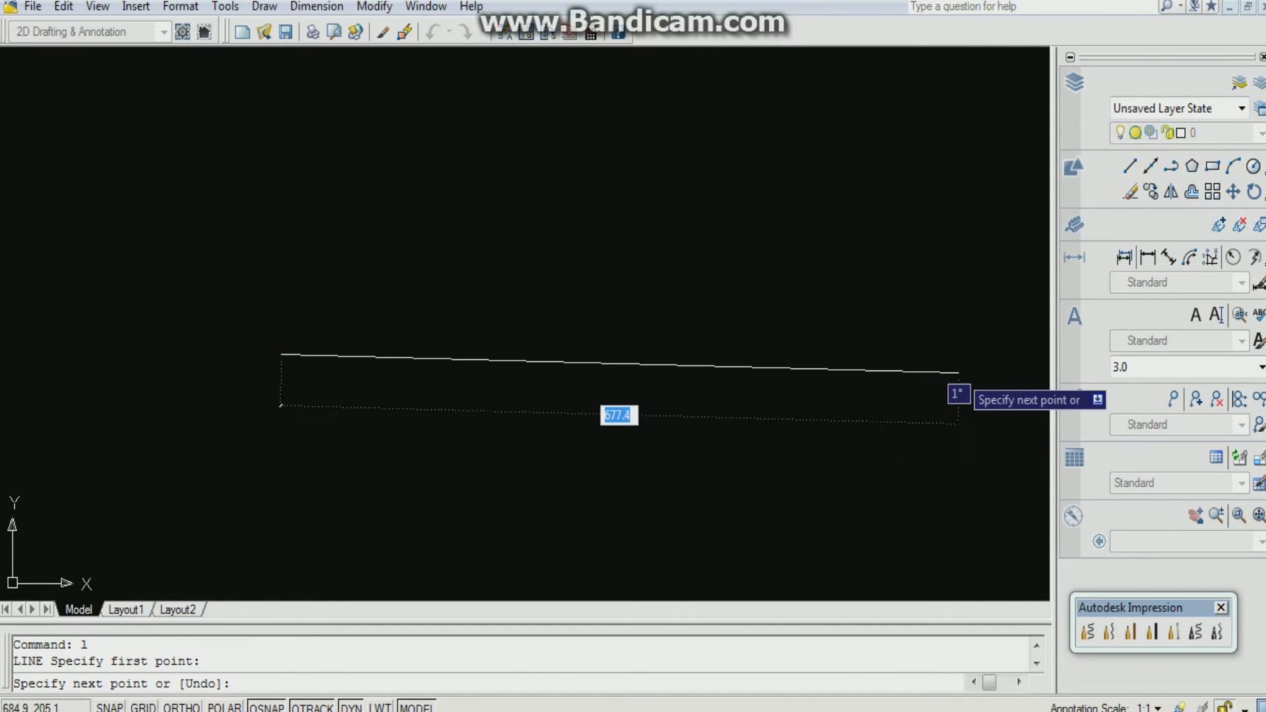
pyautogui.press('F8')
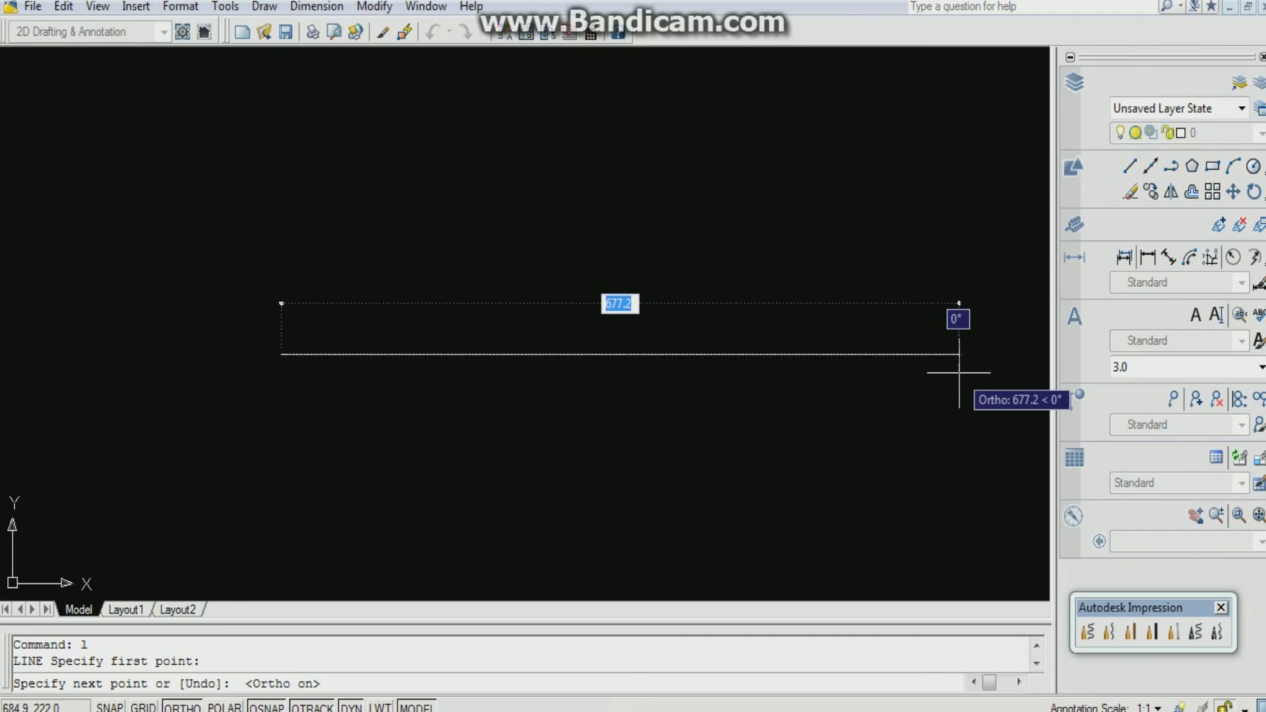
pyautogui.write('30')
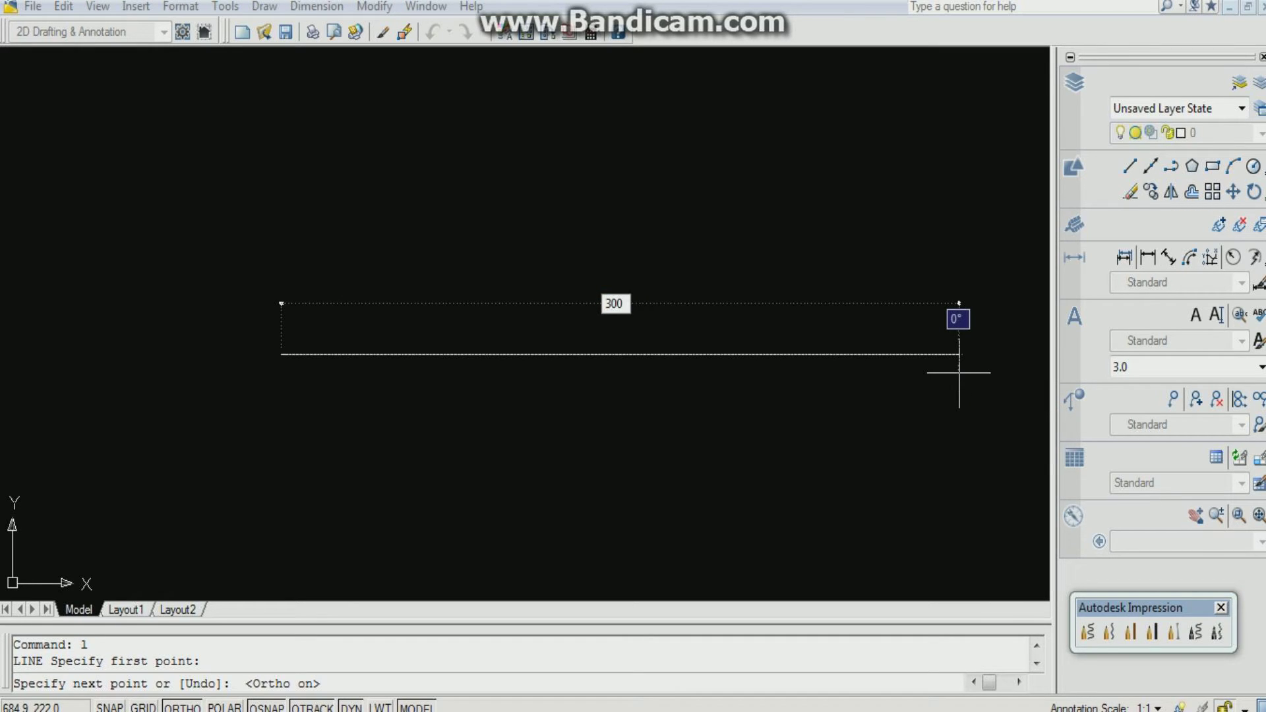
pyautogui.write('0')
pyautogui.press('Return')
pyautogui.press('Return')
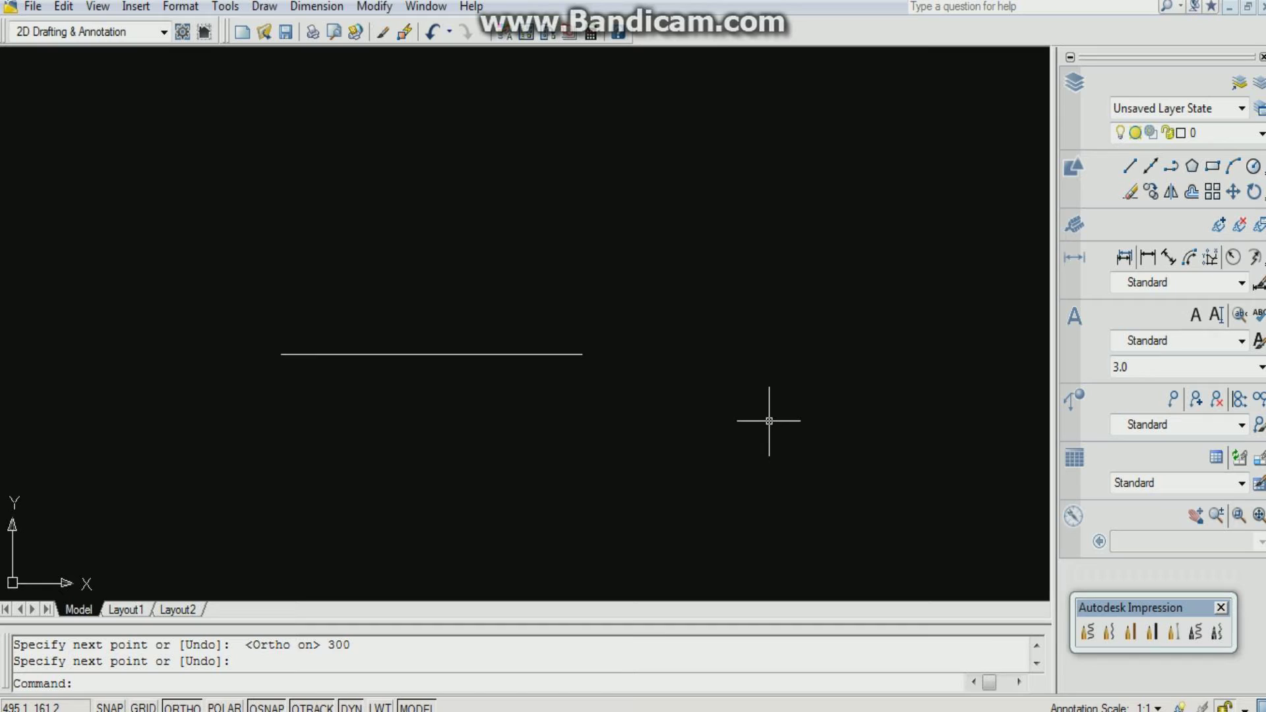
# Step: Draw a six-sided polygon by edge with a 30-unit edge length
pyautogui.write('pol')
pyautogui.press('Return')
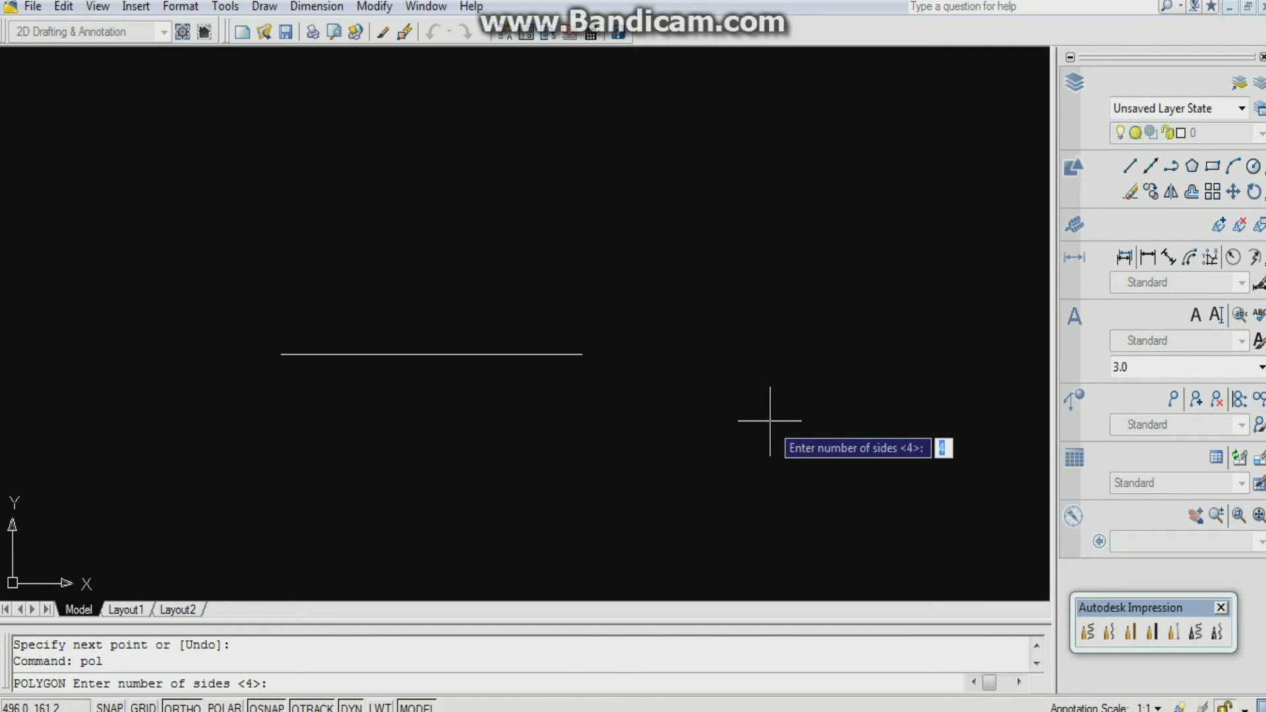
pyautogui.write('6')
pyautogui.press('Return')
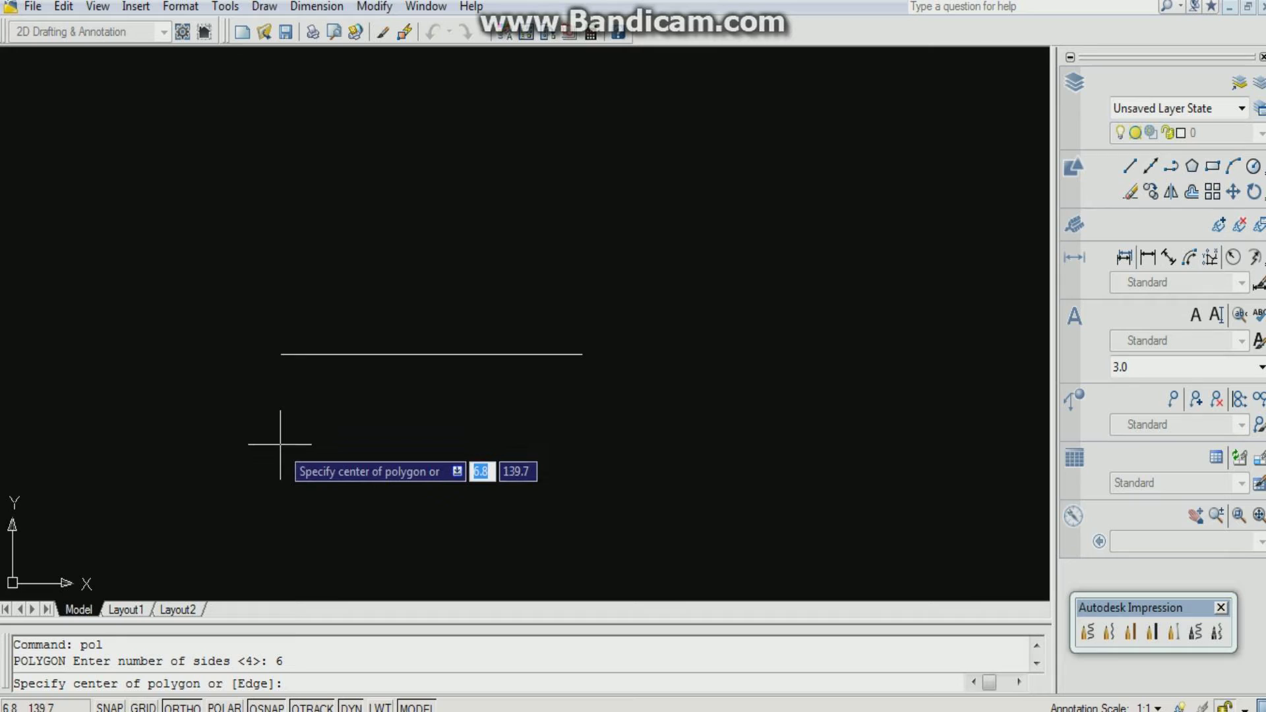
pyautogui.write('e')
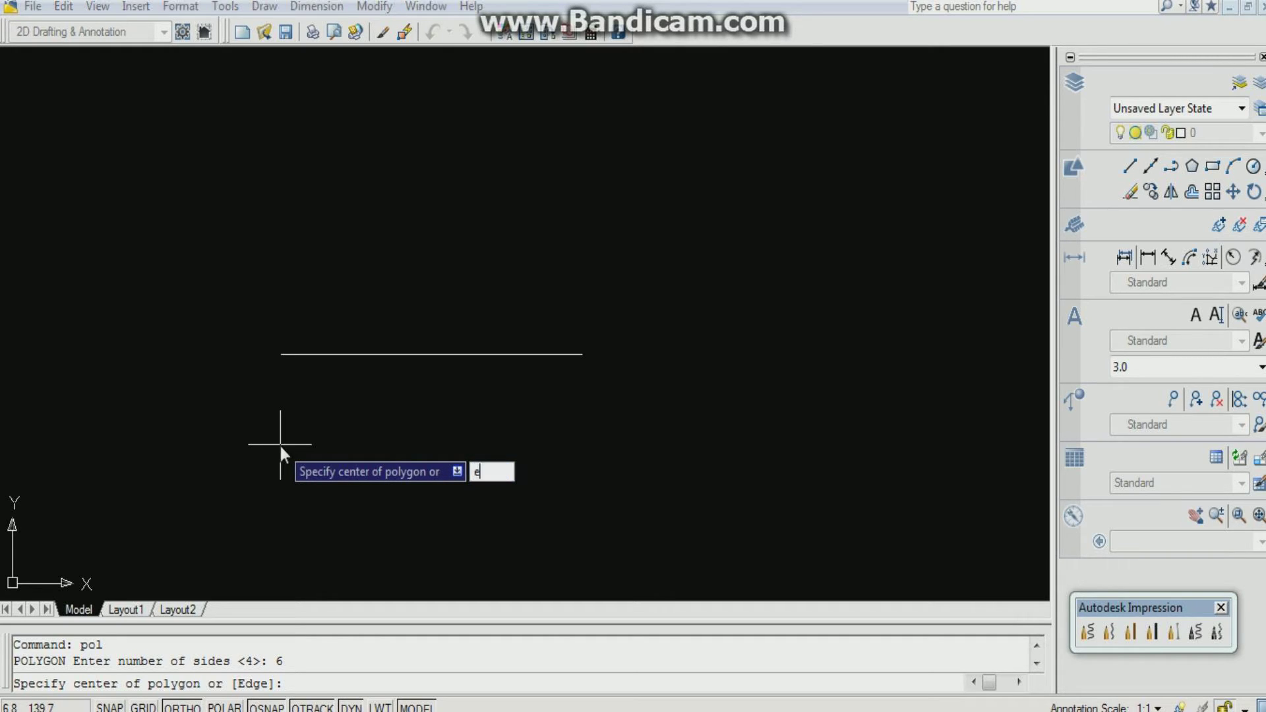
pyautogui.press('Return')
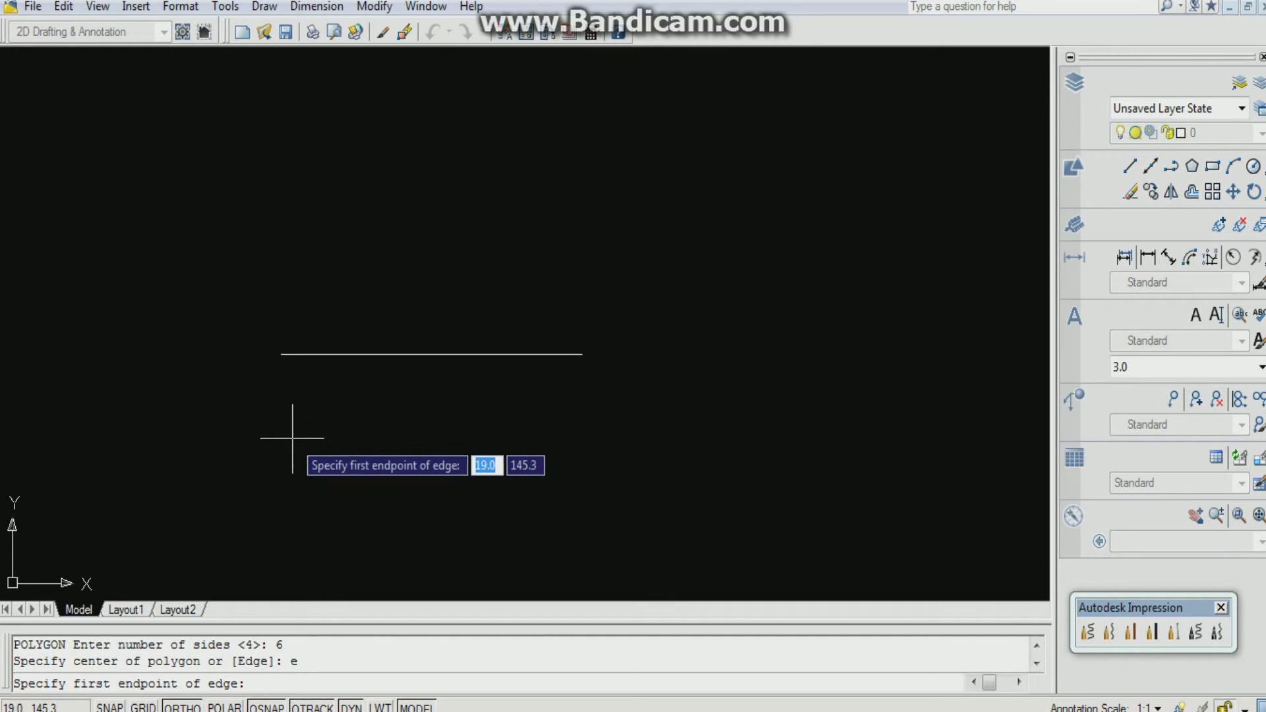
pyautogui.click(297, 409)
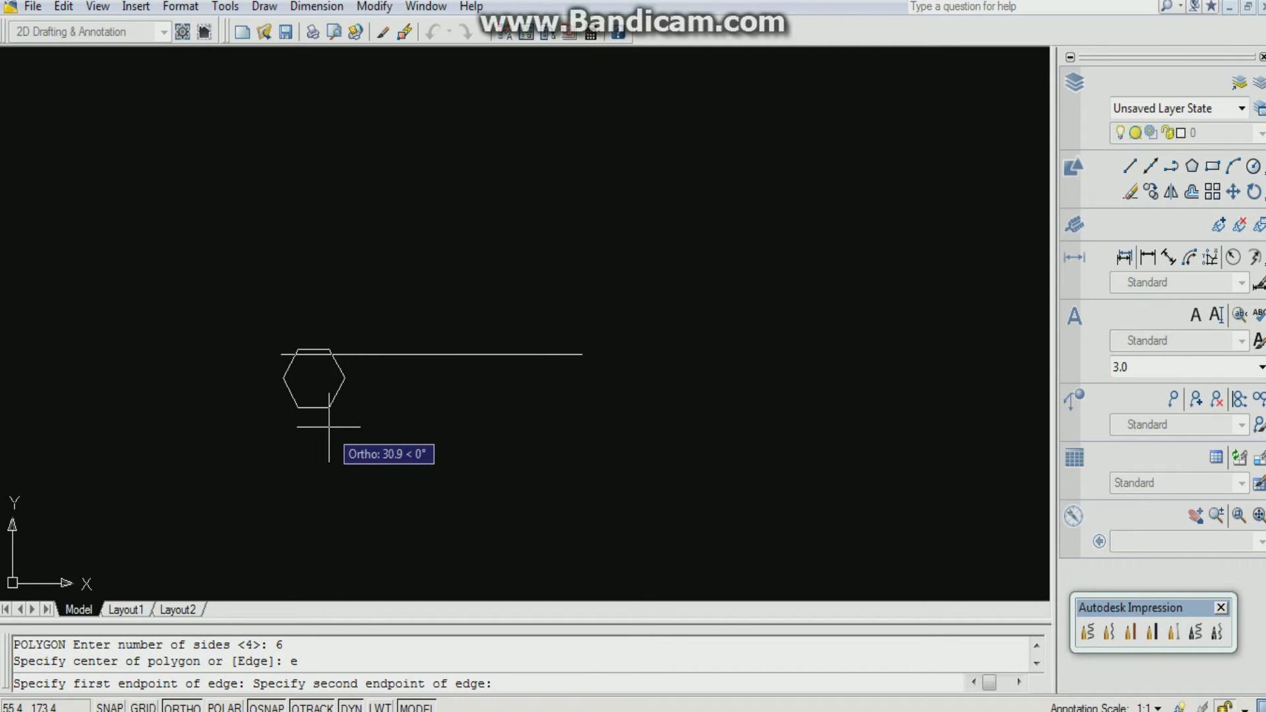
pyautogui.write('3')
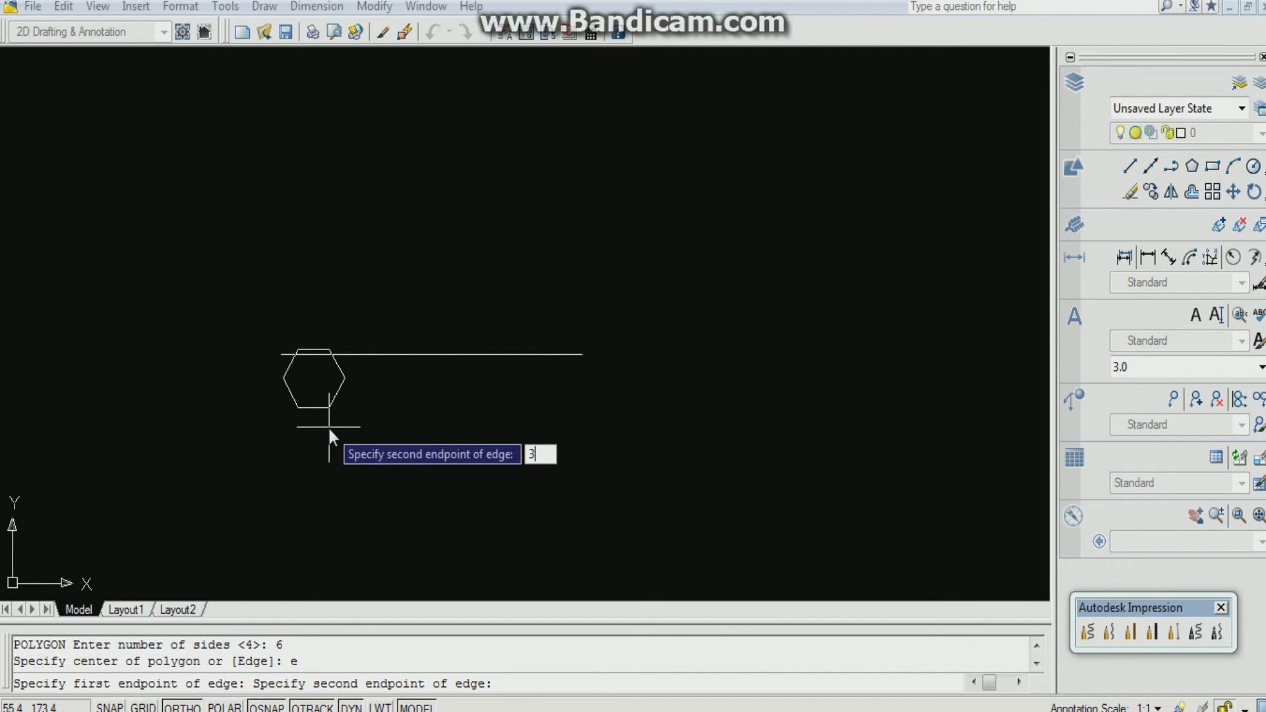
pyautogui.write('0')
pyautogui.press('Return')
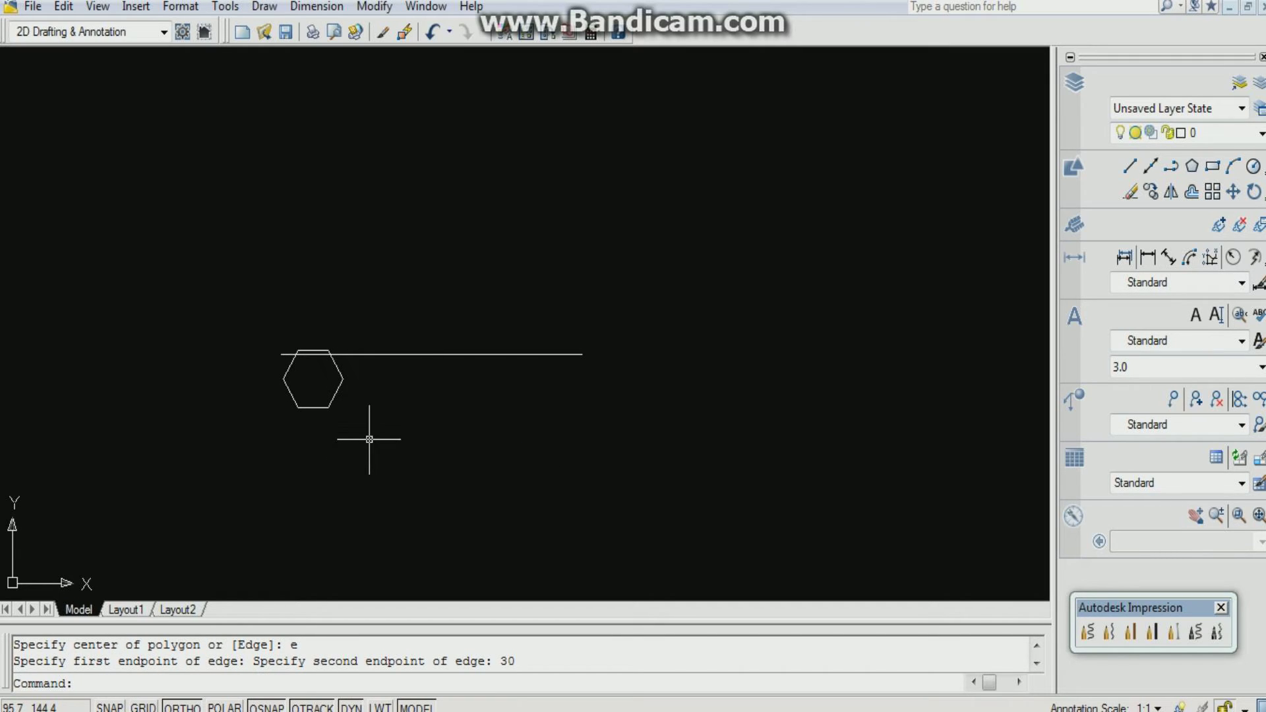
# Step: Move the hexagon down so it sits below the reference line
pyautogui.write('m')
pyautogui.press('Return')
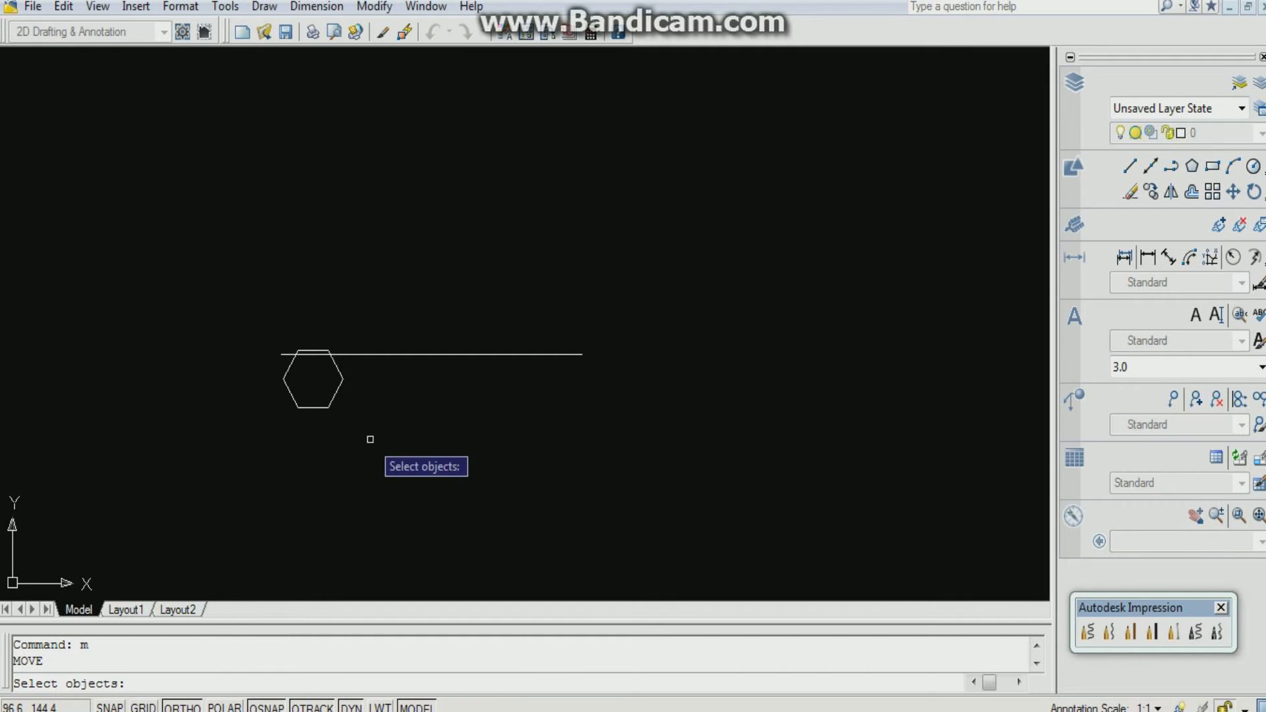
pyautogui.click(333, 401)
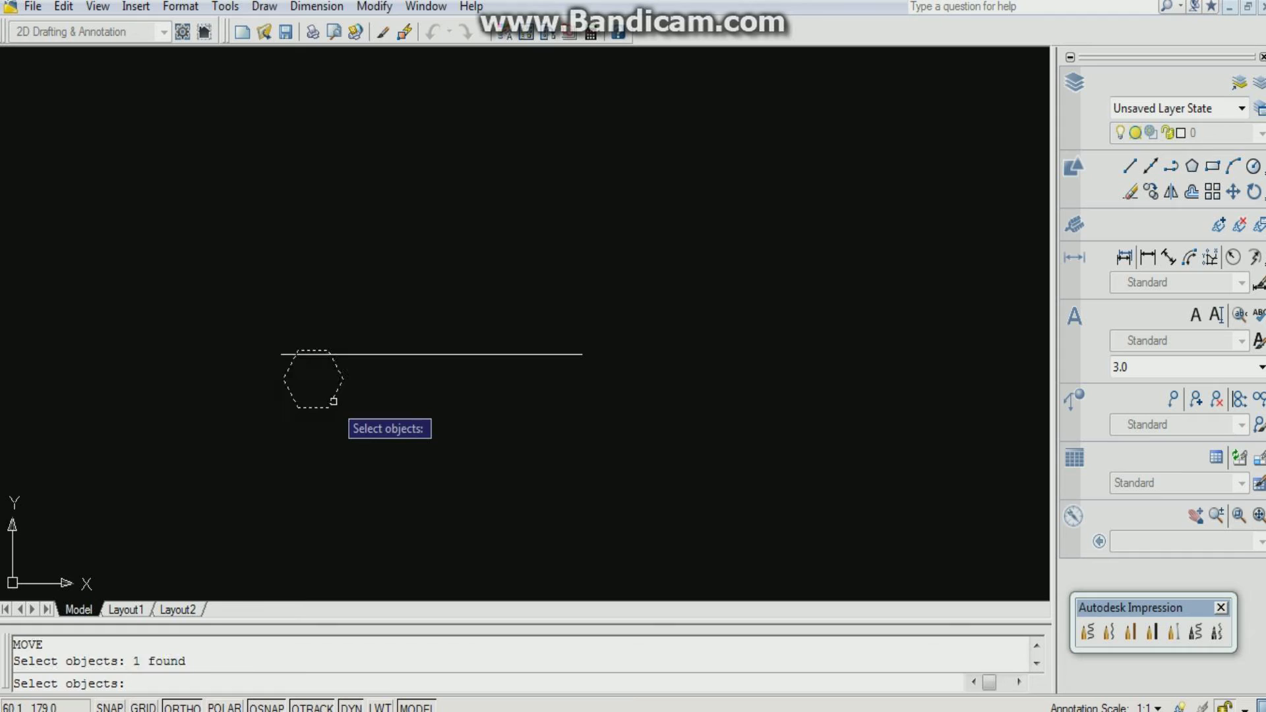
pyautogui.press('Return')
pyautogui.click(298, 408)
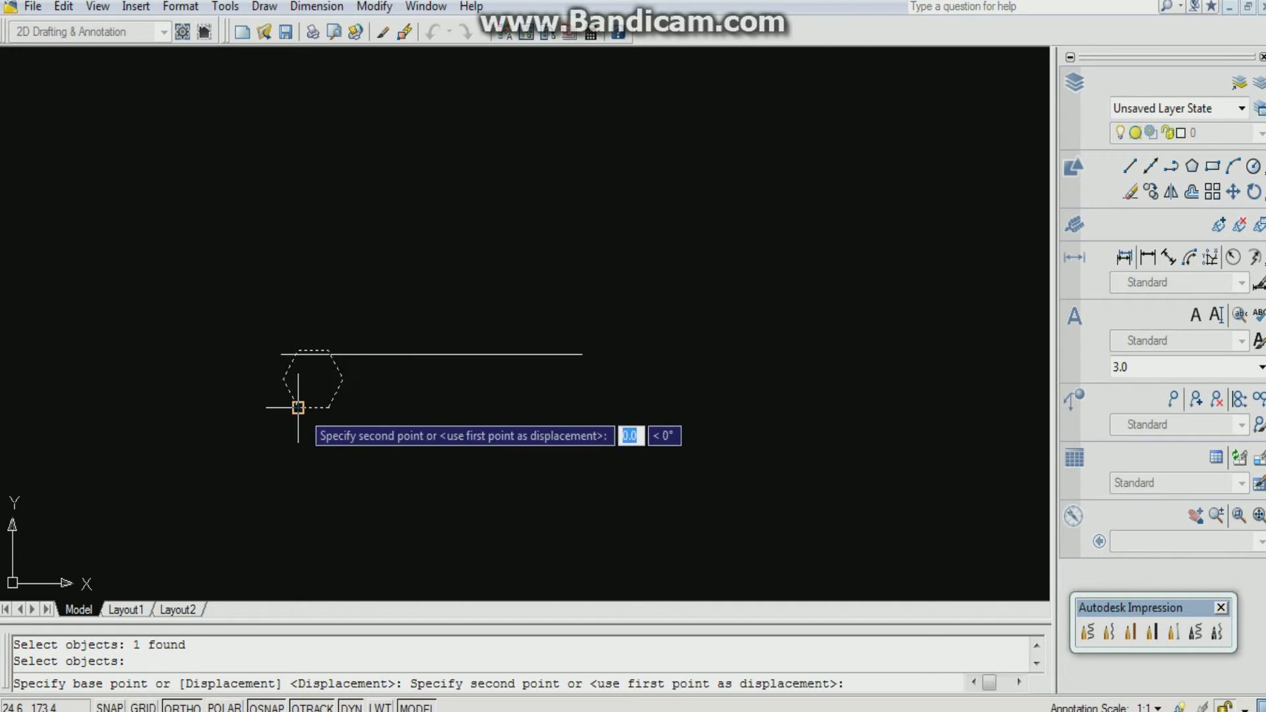
pyautogui.click(298, 437)
pyautogui.press('Return')
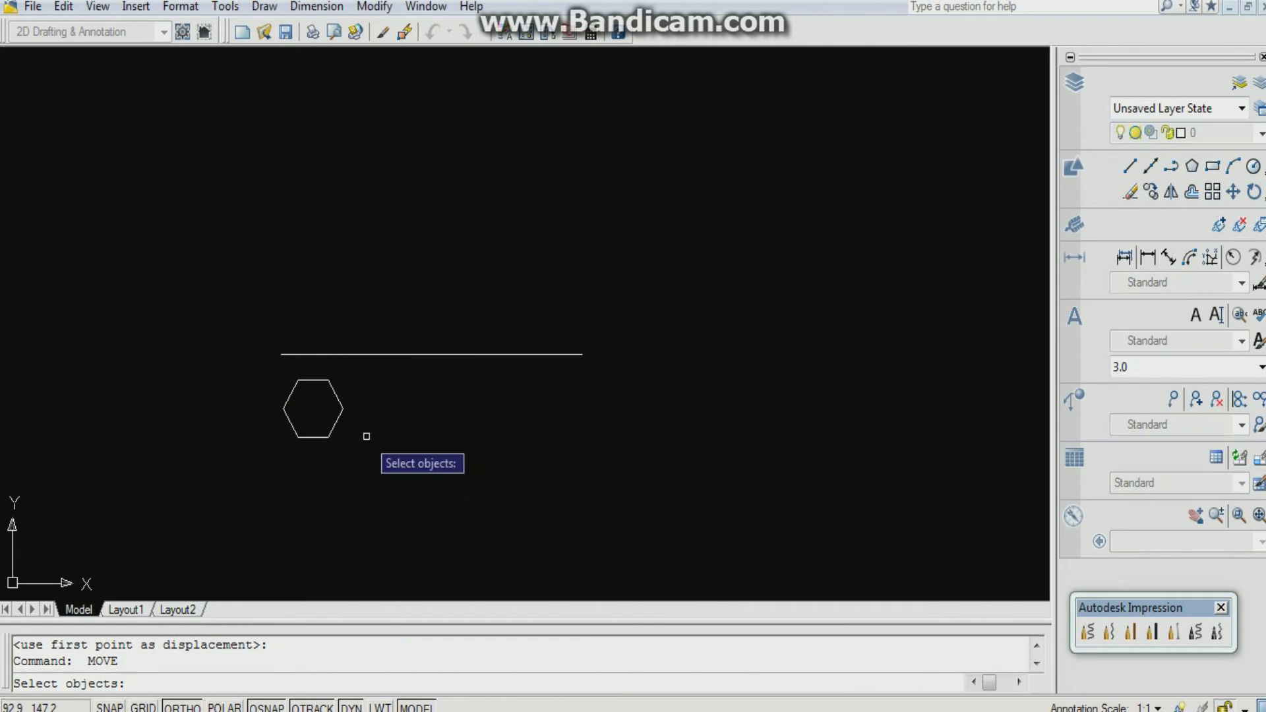
pyautogui.press('Return')
# Step: Nudge the hexagon slightly into its final position
pyautogui.click(304, 438)
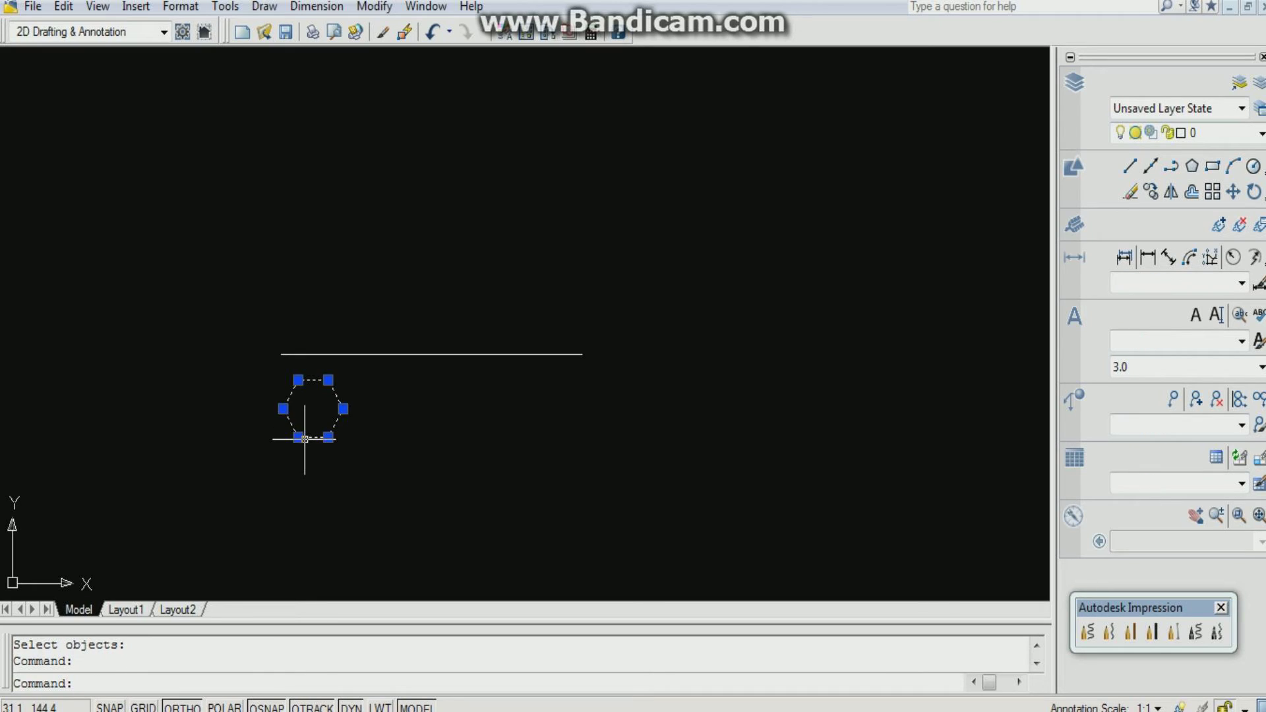
pyautogui.write('m')
pyautogui.press('Return')
pyautogui.click(309, 436)
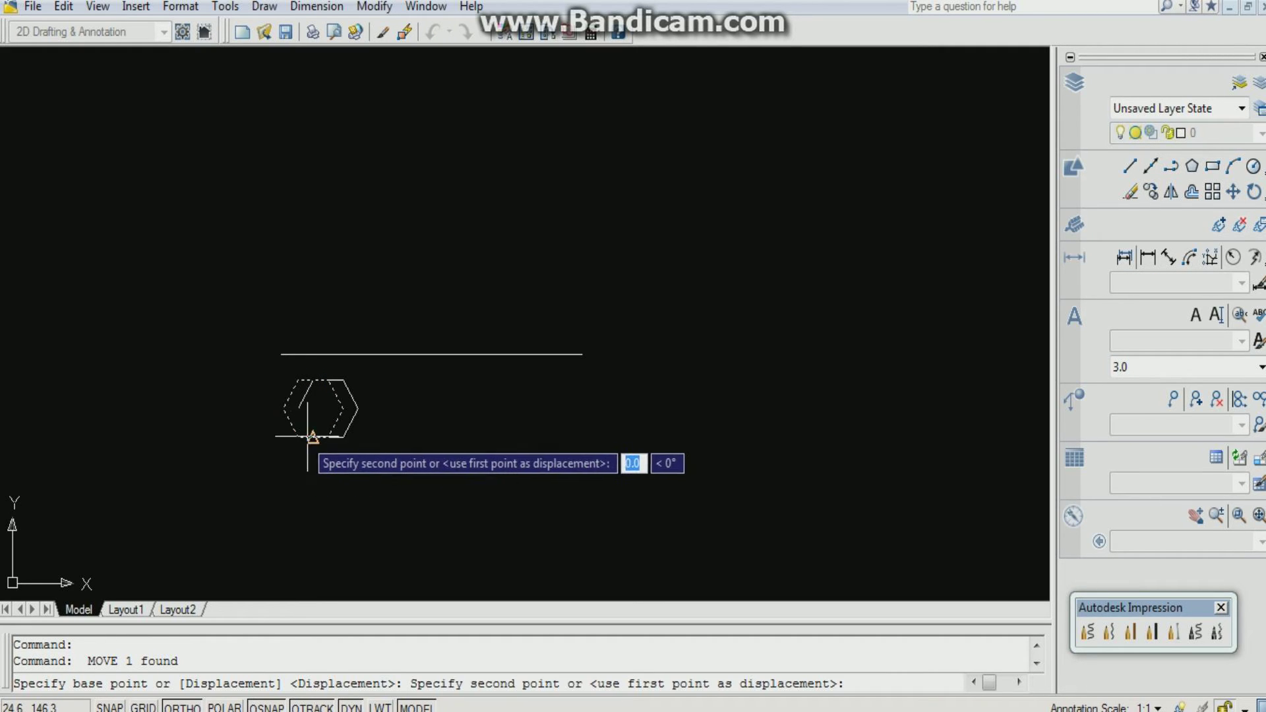
pyautogui.click(308, 435)
pyautogui.press('Return')
pyautogui.scroll(3, 366, 441)
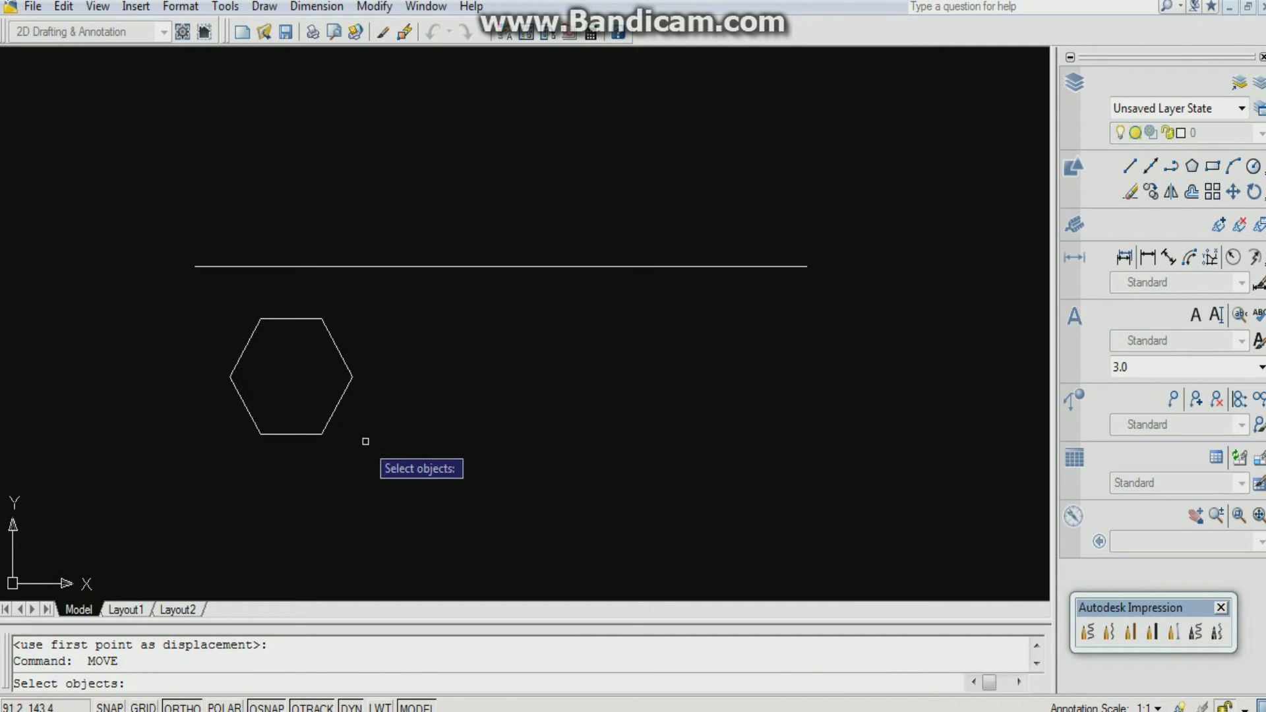
pyautogui.press('Escape')
# Step: Draw vertical projection lines from the hexagon's right and top-right corners to the reference line
pyautogui.write('l')
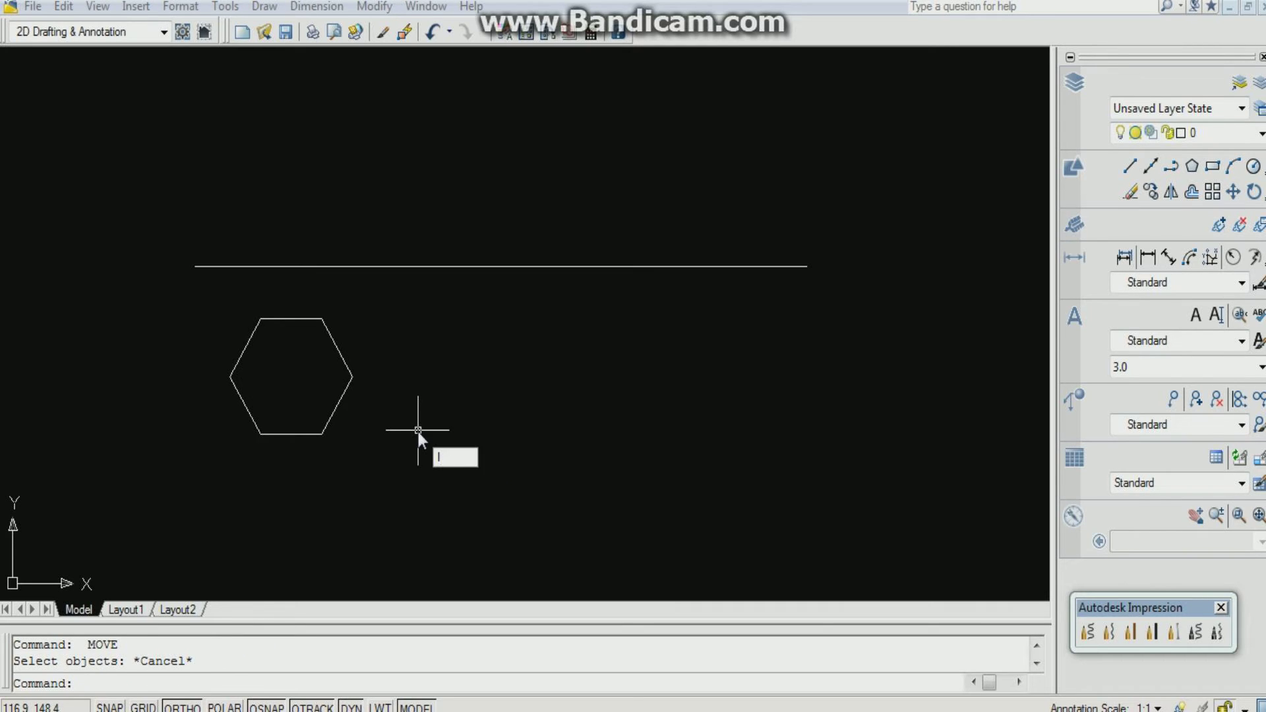
pyautogui.press('Return')
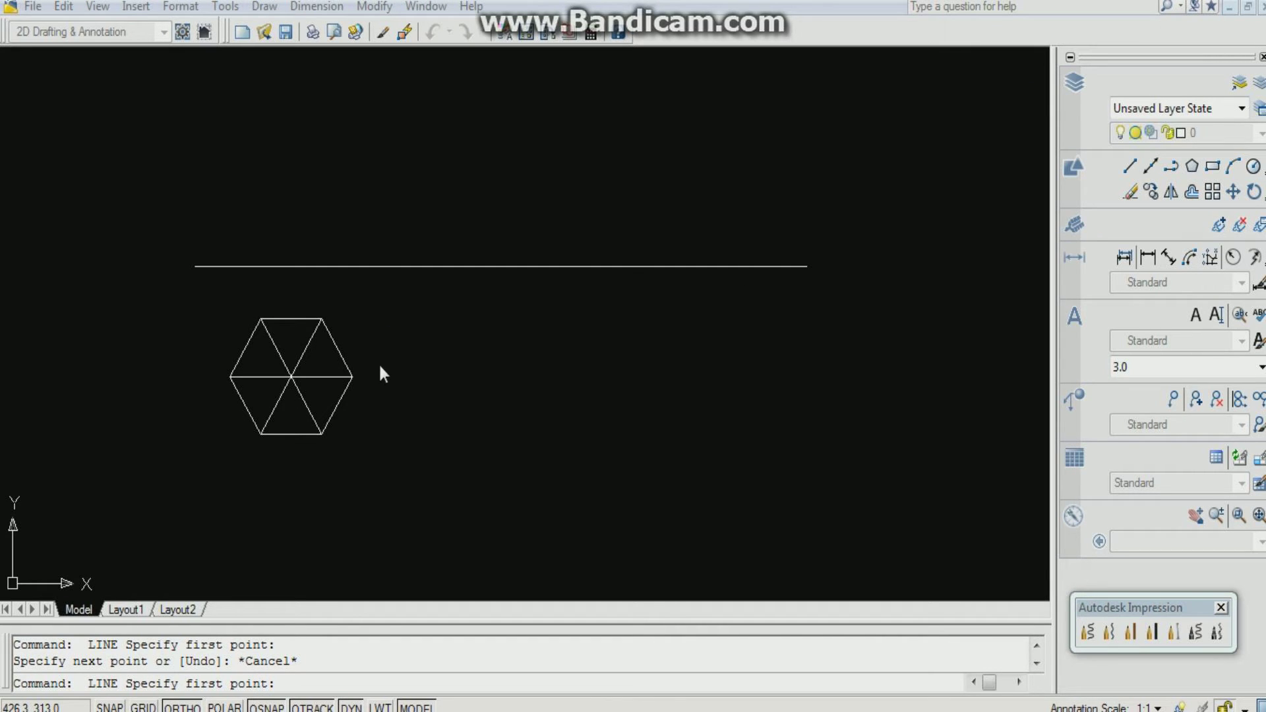
pyautogui.click(353, 377)
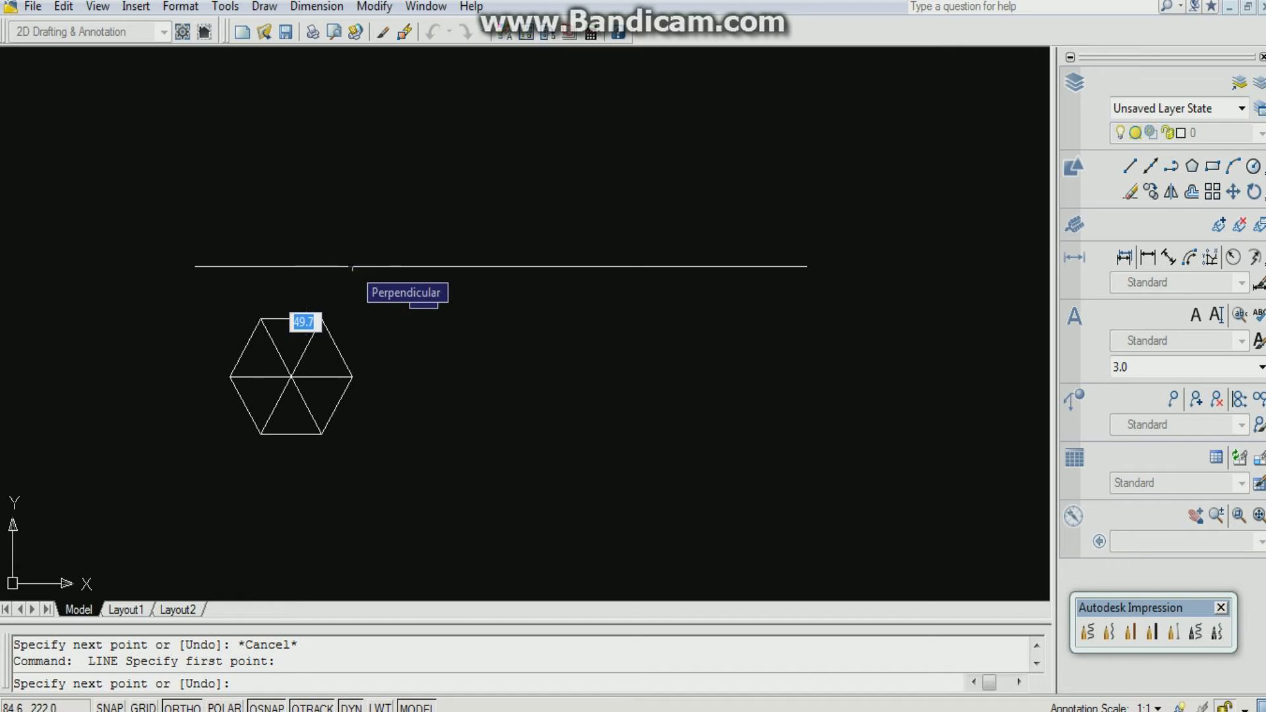
pyautogui.click(352, 267)
pyautogui.press('Return')
# Step: Draw projection lines from the top-left and left corners up to the reference line
pyautogui.press('Return')
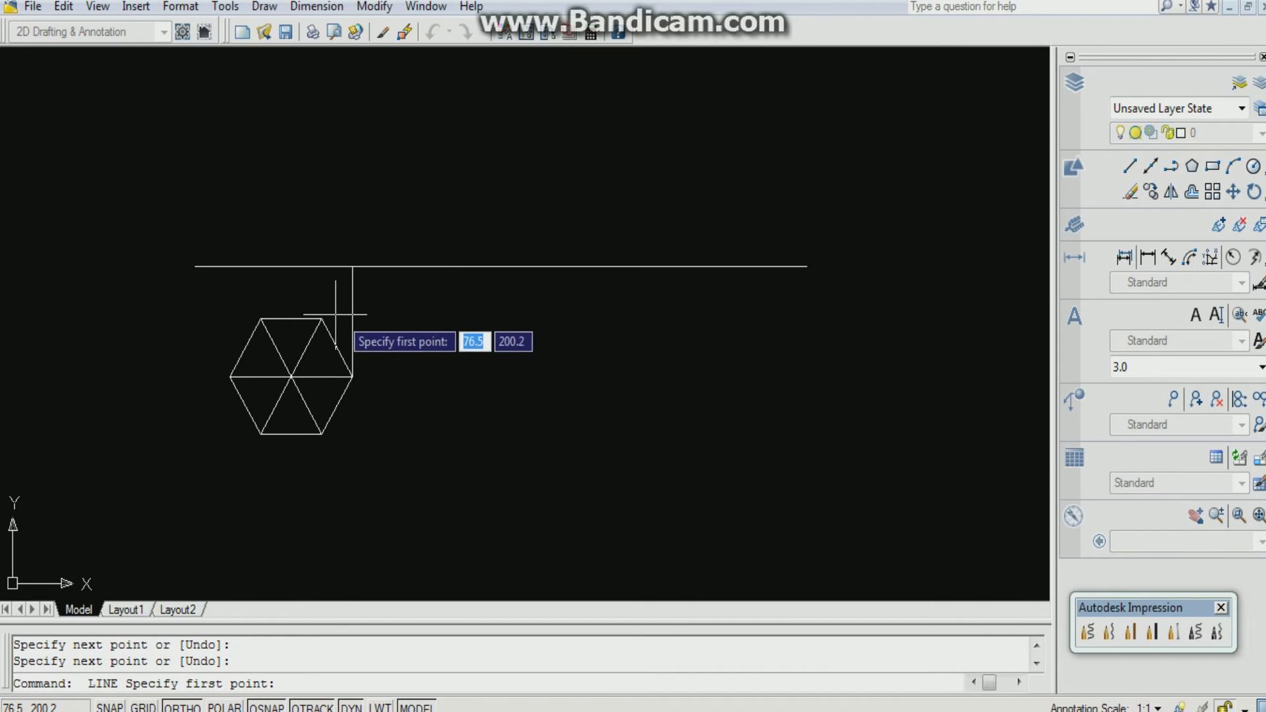
pyautogui.click(321, 319)
pyautogui.click(322, 266)
pyautogui.press('Return')
pyautogui.press('Return')
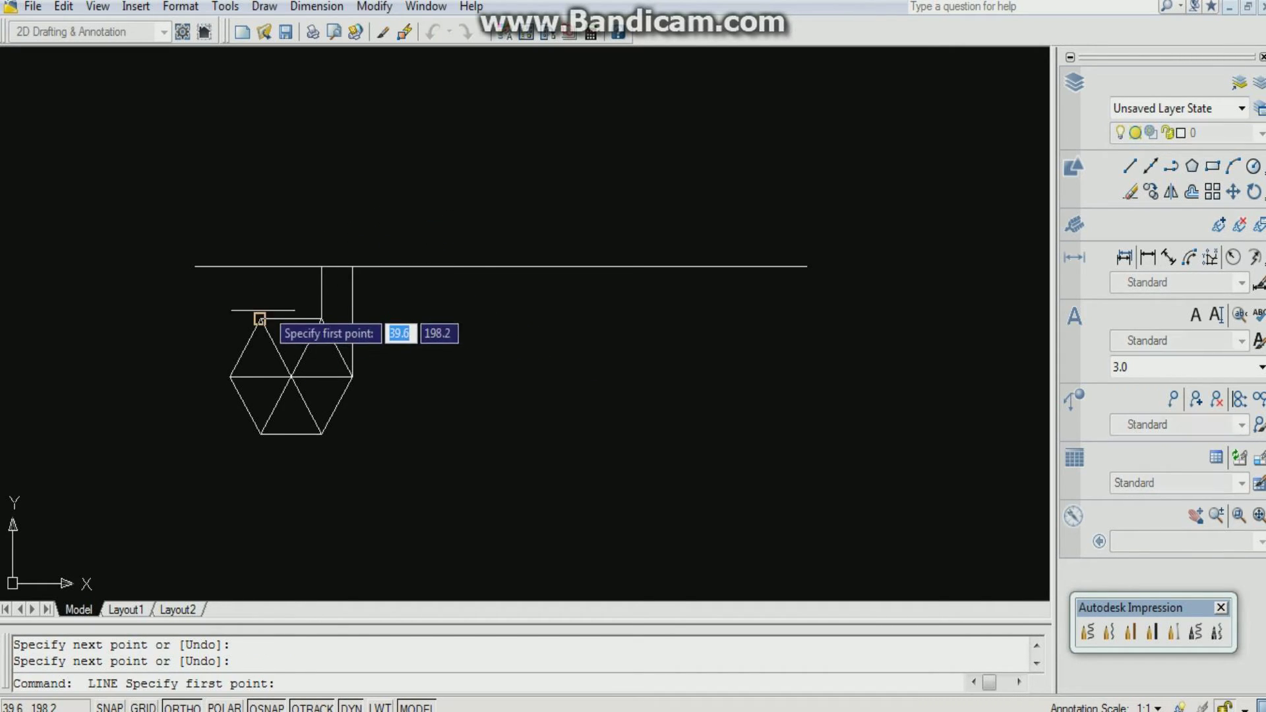
pyautogui.click(261, 319)
pyautogui.click(261, 267)
pyautogui.press('Return')
pyautogui.press('Return')
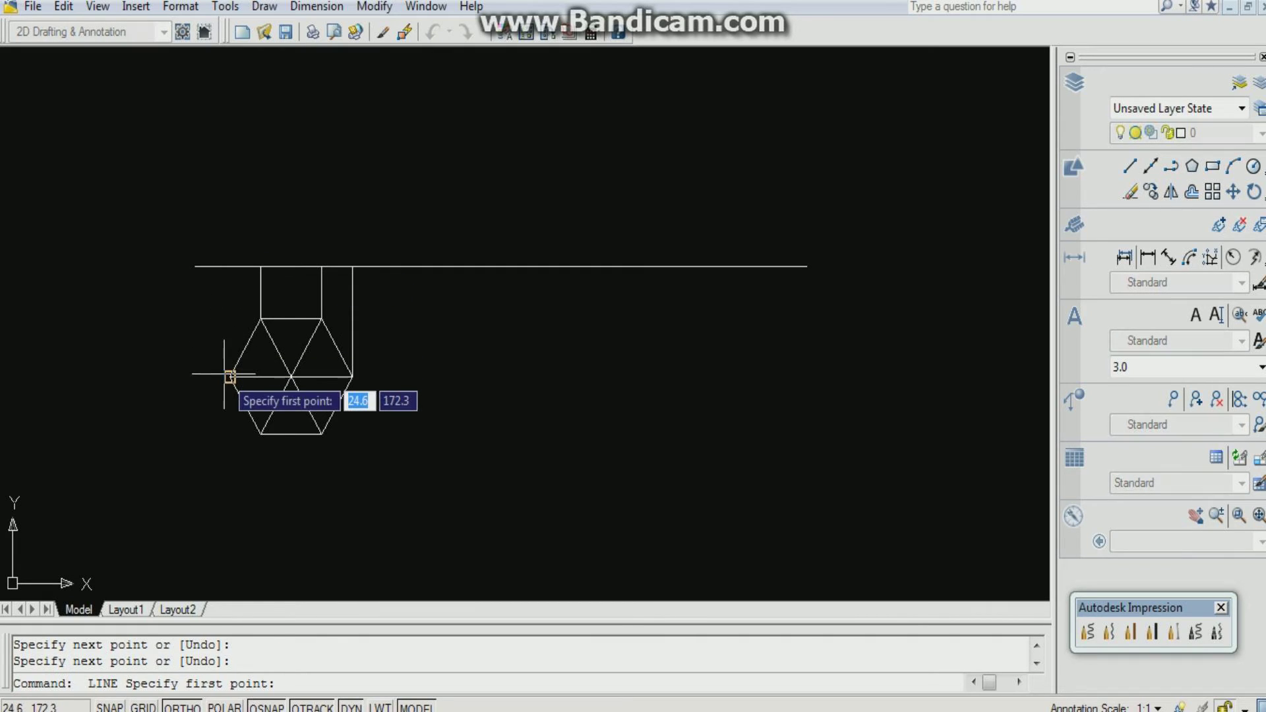
pyautogui.click(229, 377)
pyautogui.click(228, 266)
pyautogui.press('Return')
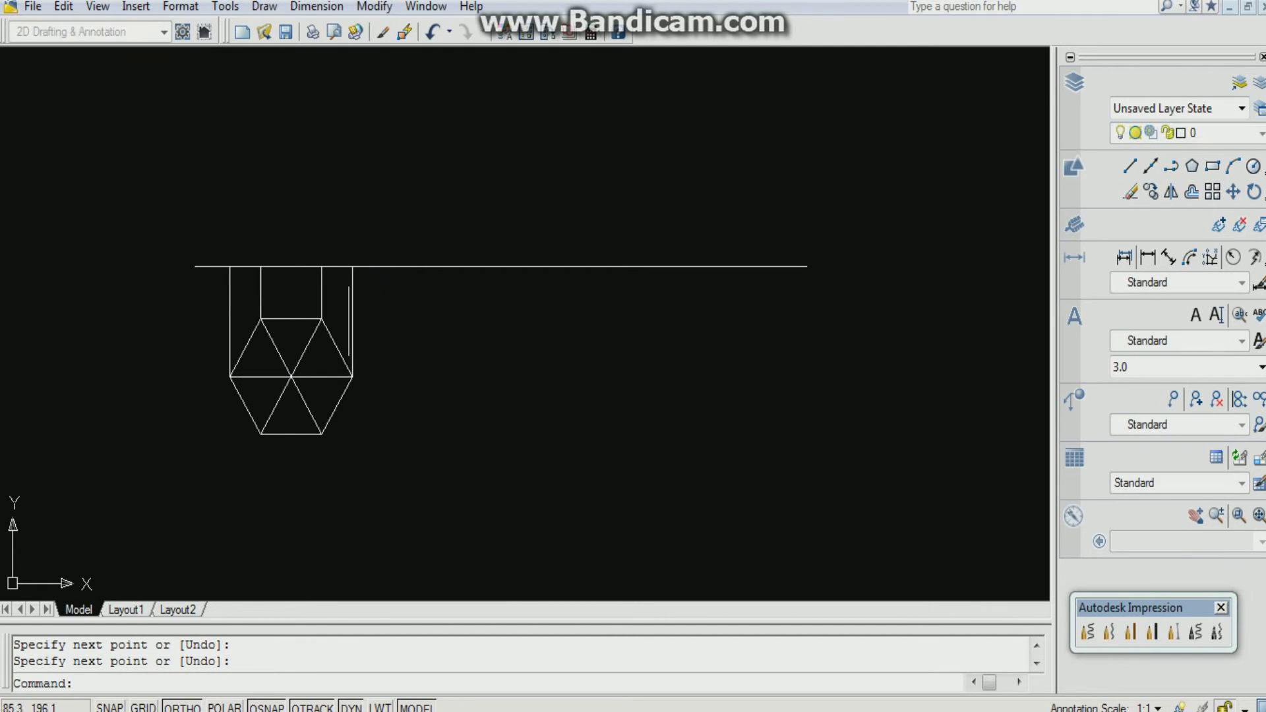
pyautogui.press('Return')
# Step: Draw a vertical line from the hexagon's centre up to the reference line
pyautogui.scroll(5, 333, 369)
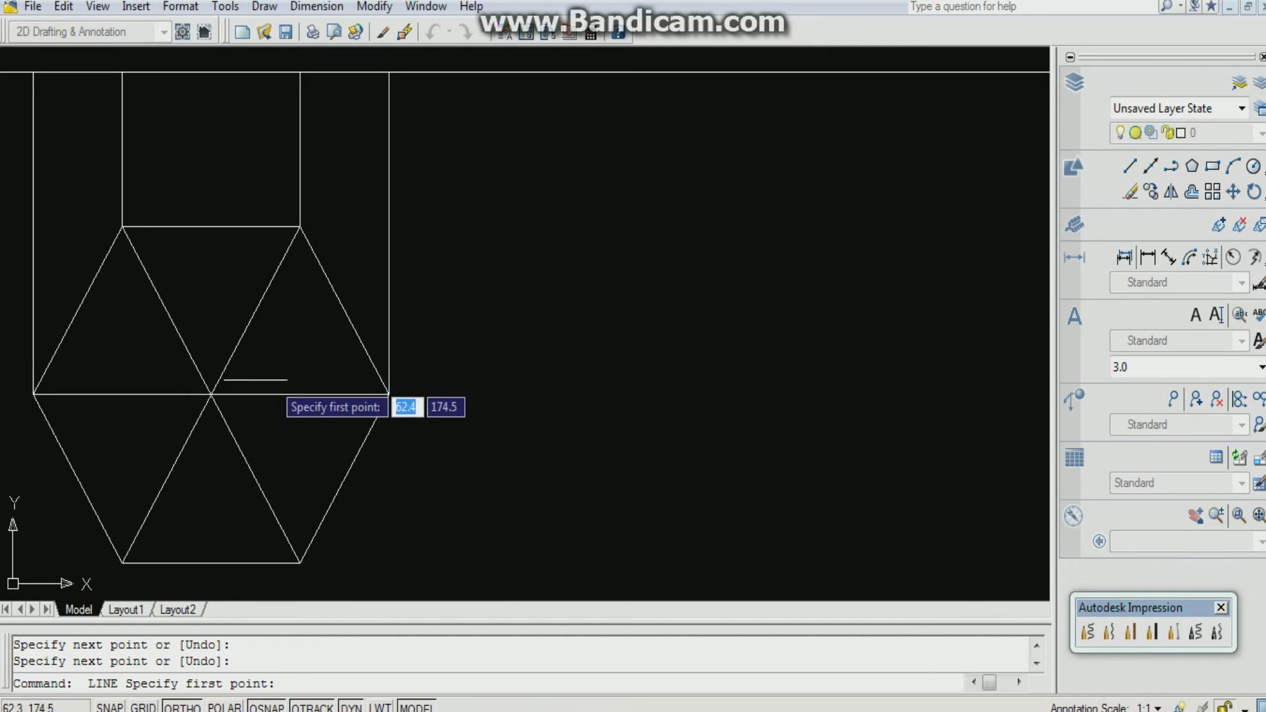
pyautogui.click(210, 395)
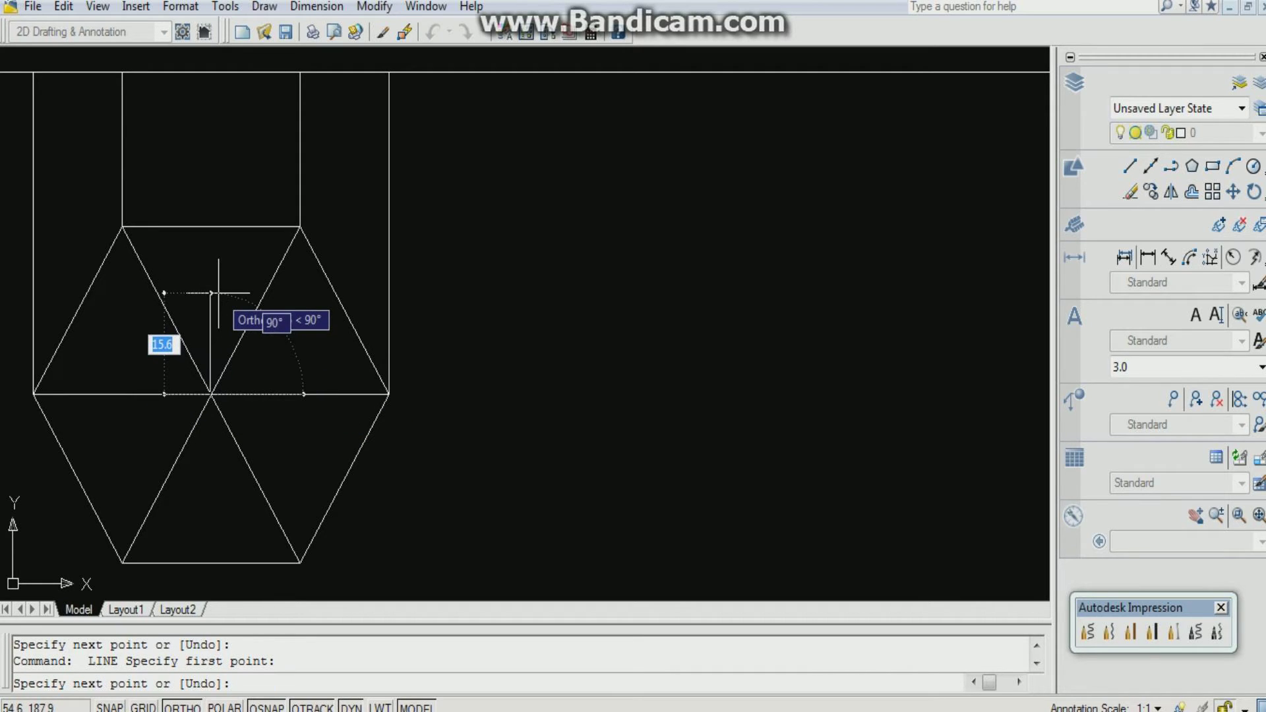
pyautogui.press('Escape')
pyautogui.press('Return')
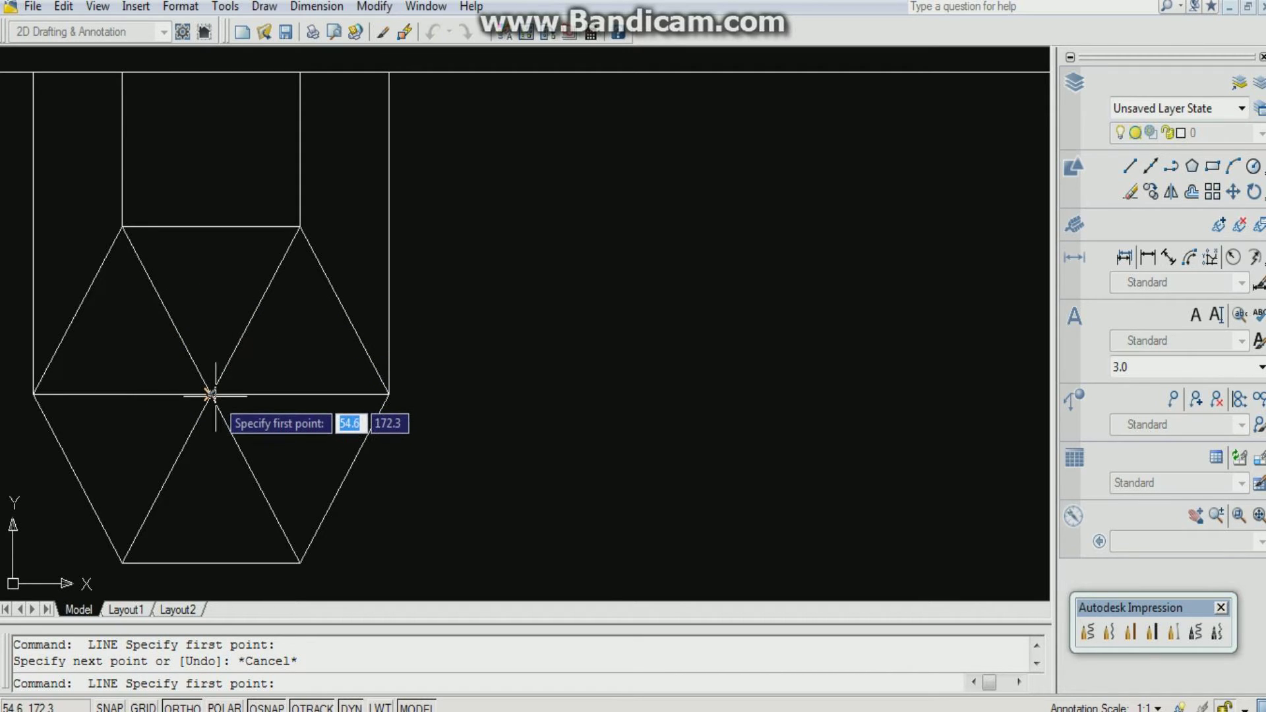
pyautogui.scroll(5, 214, 401)
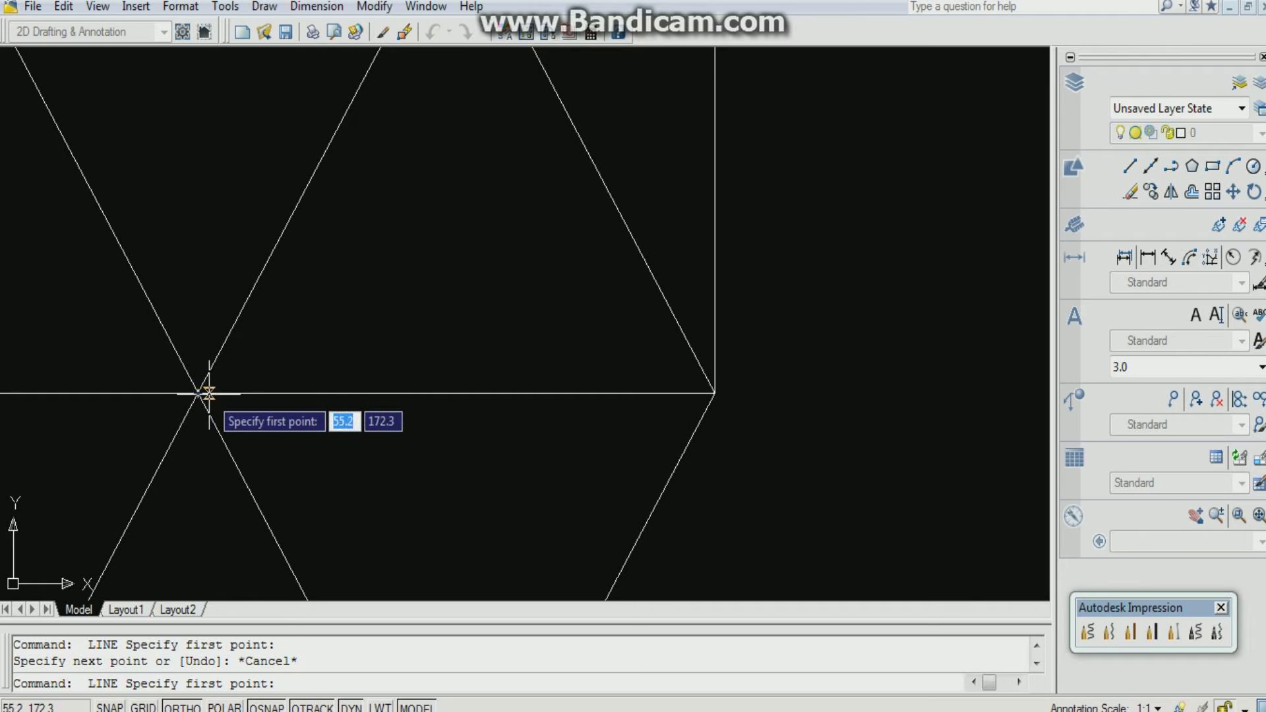
pyautogui.click(198, 394)
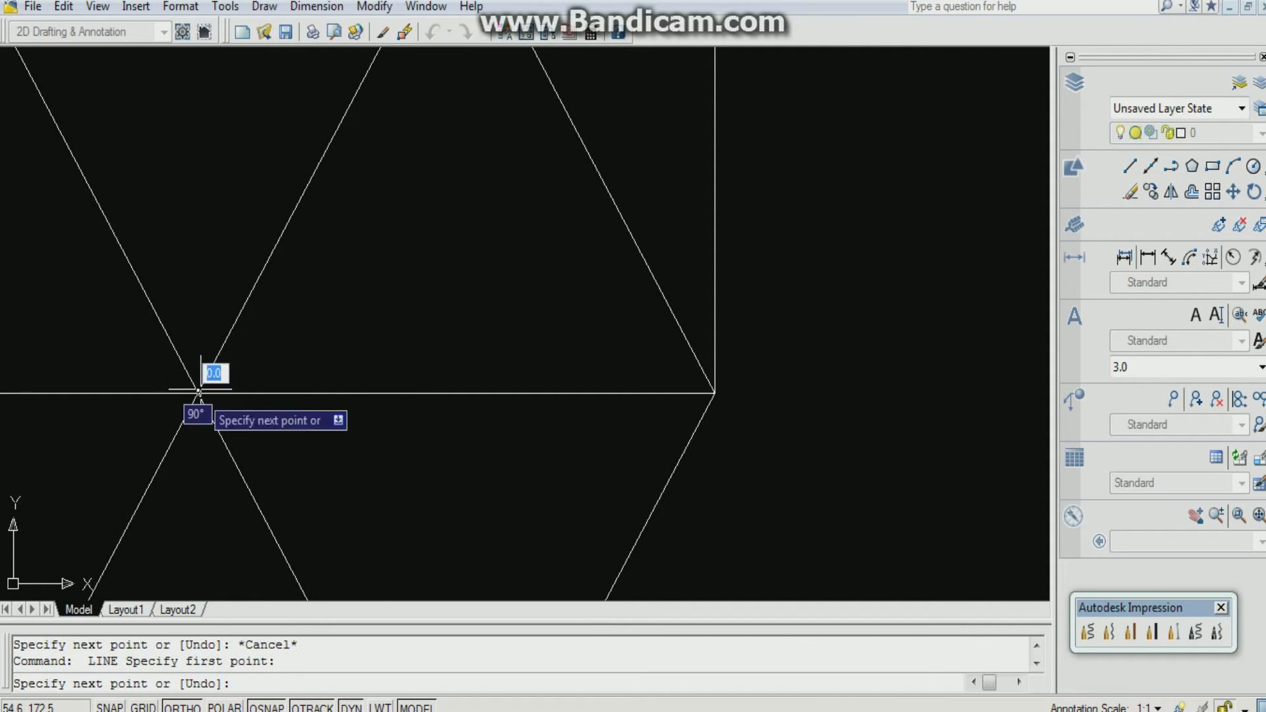
pyautogui.scroll(-4, 210, 253)
pyautogui.scroll(-3, 212, 155)
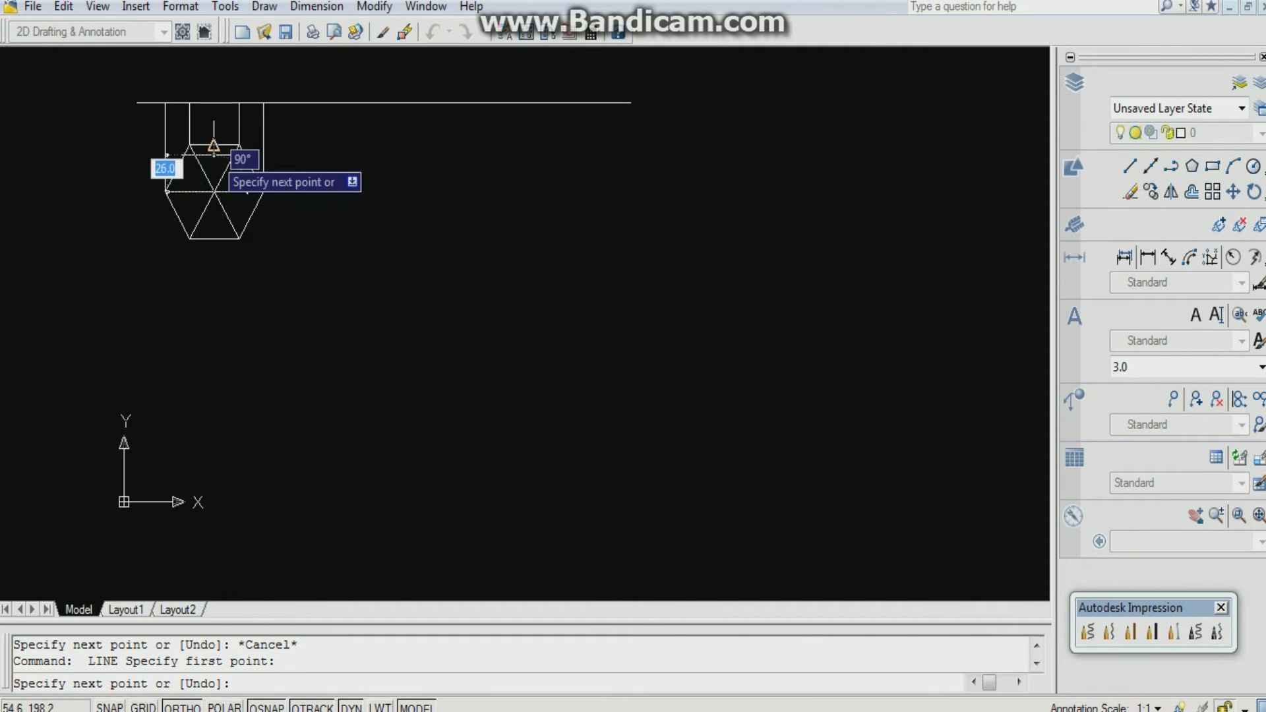
pyautogui.click(214, 103)
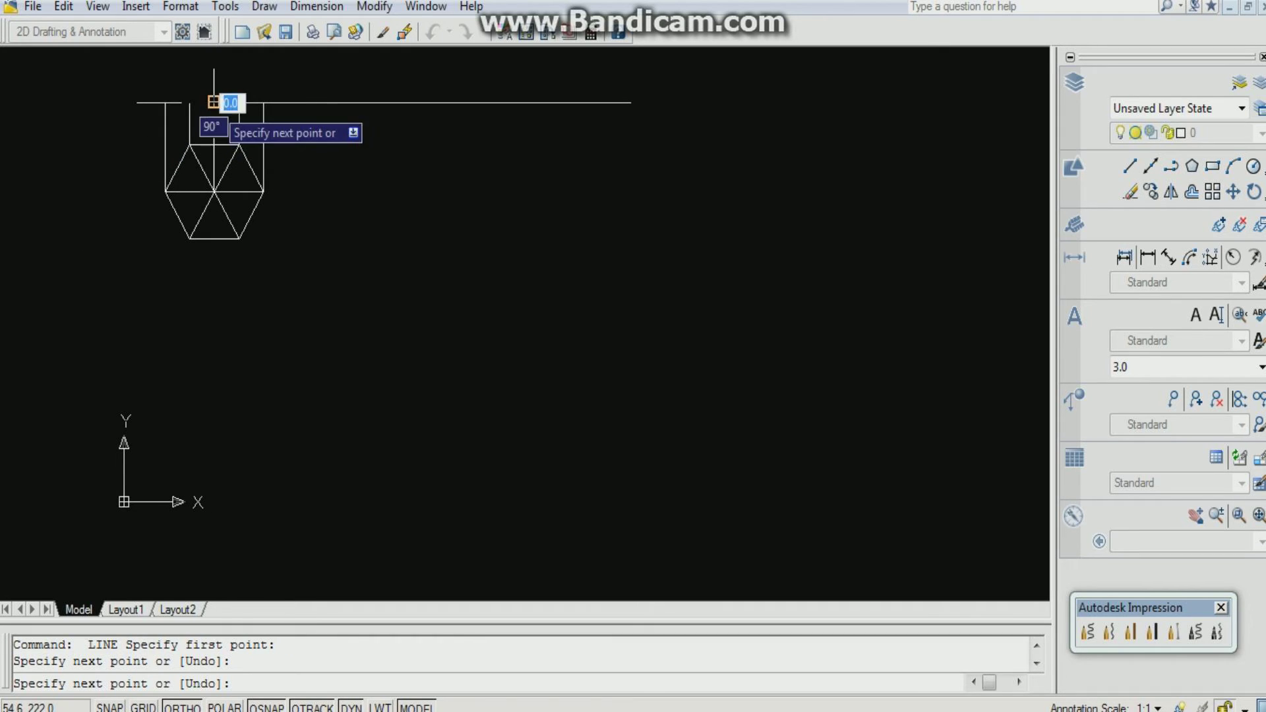
pyautogui.press('Return')
pyautogui.scroll(-3, 329, 115)
pyautogui.scroll(5, 249, 125)
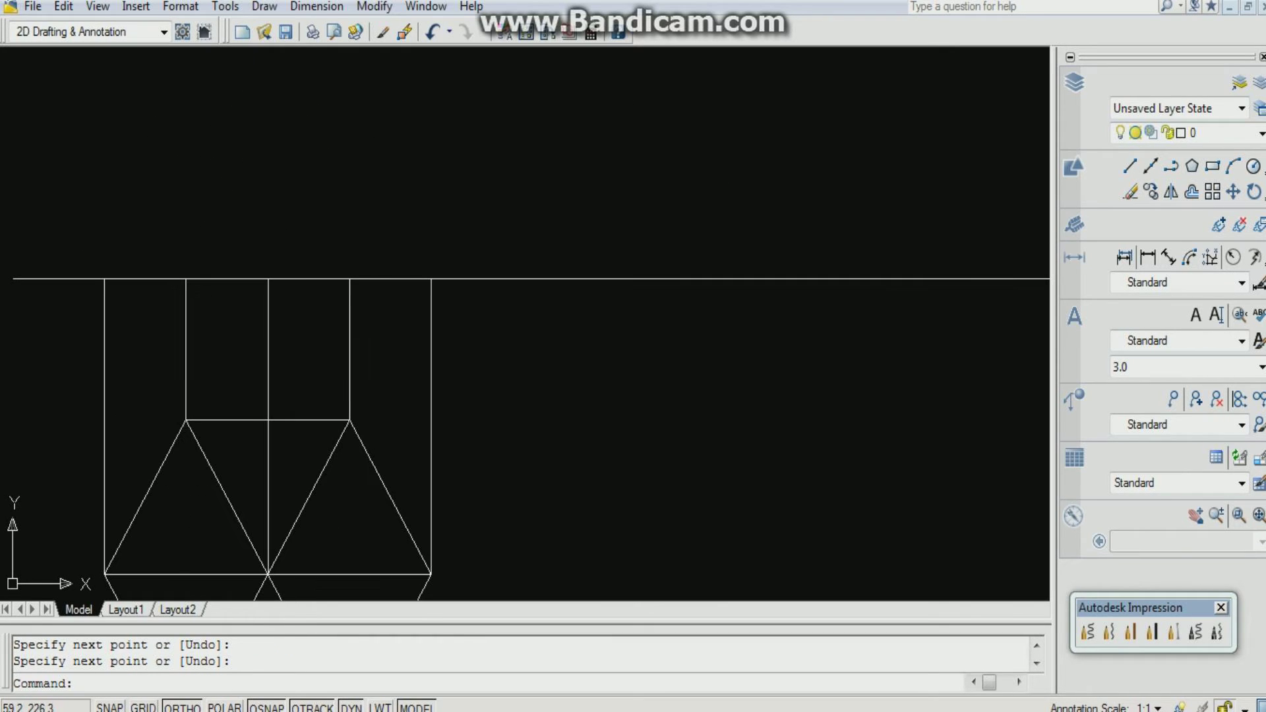
# Step: Draw a 60-unit vertical axis up from the centre line's meeting with the reference line
pyautogui.press('Return')
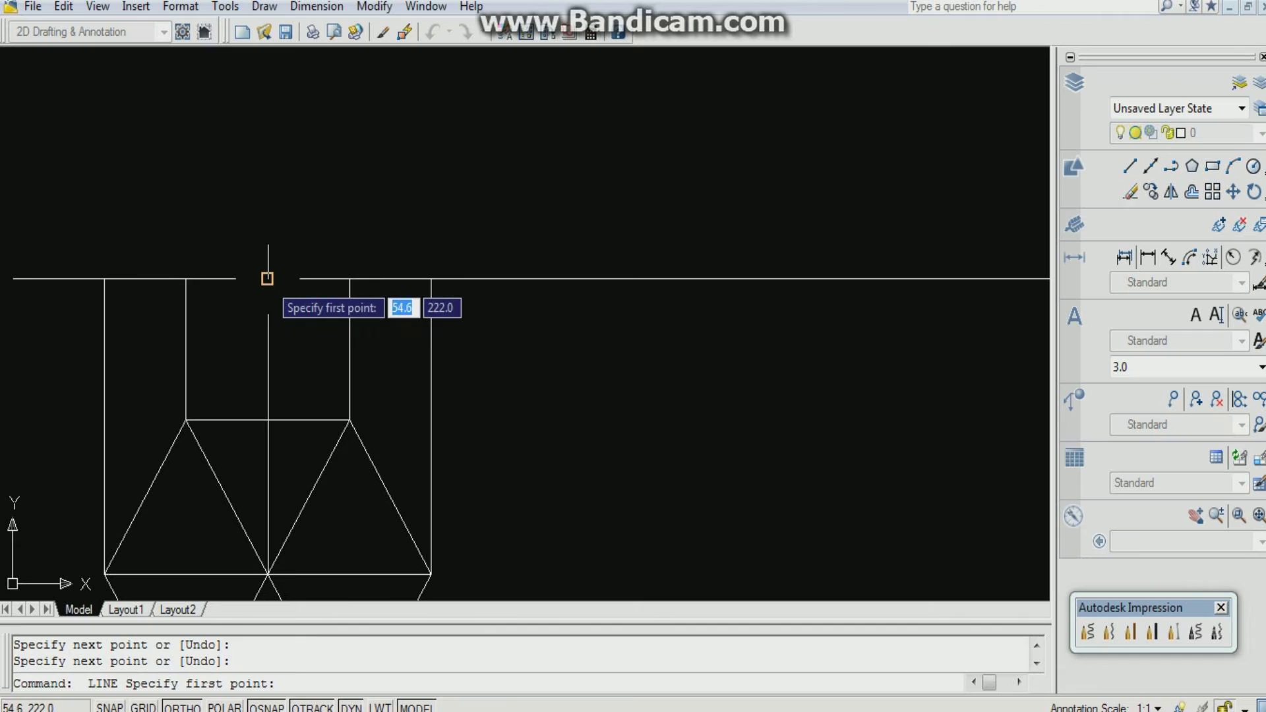
pyautogui.click(268, 279)
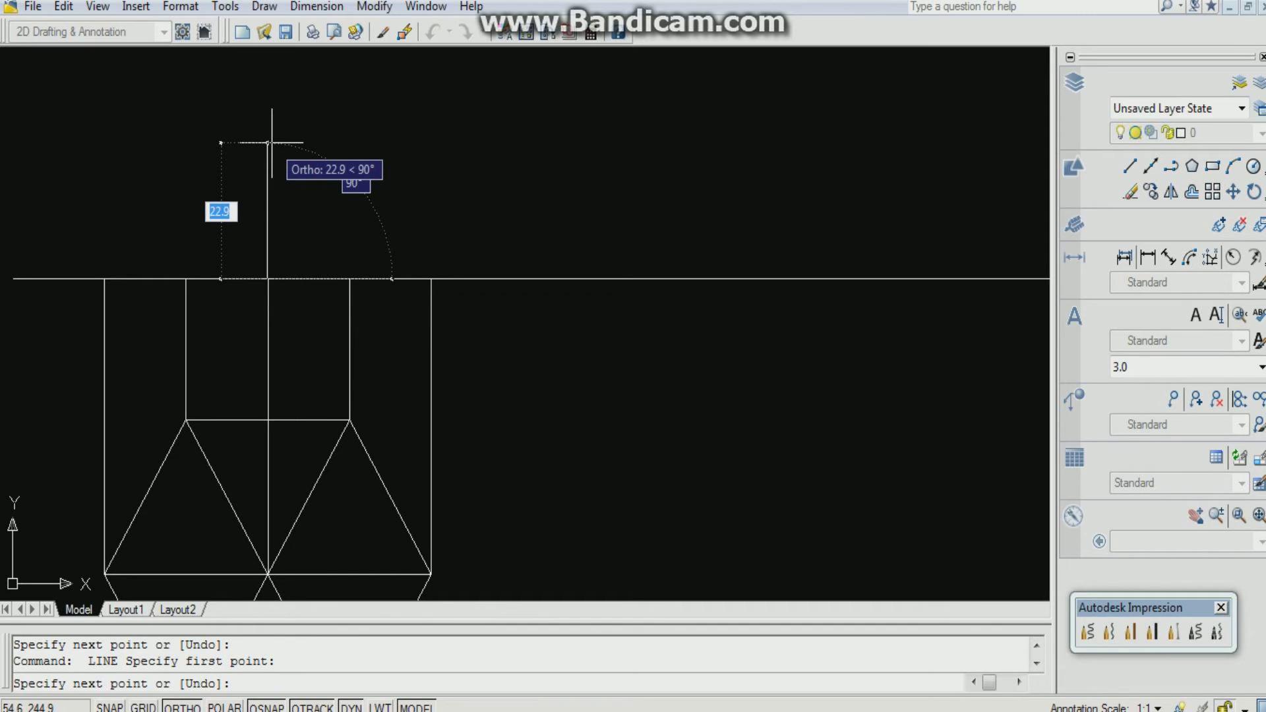
pyautogui.write('60')
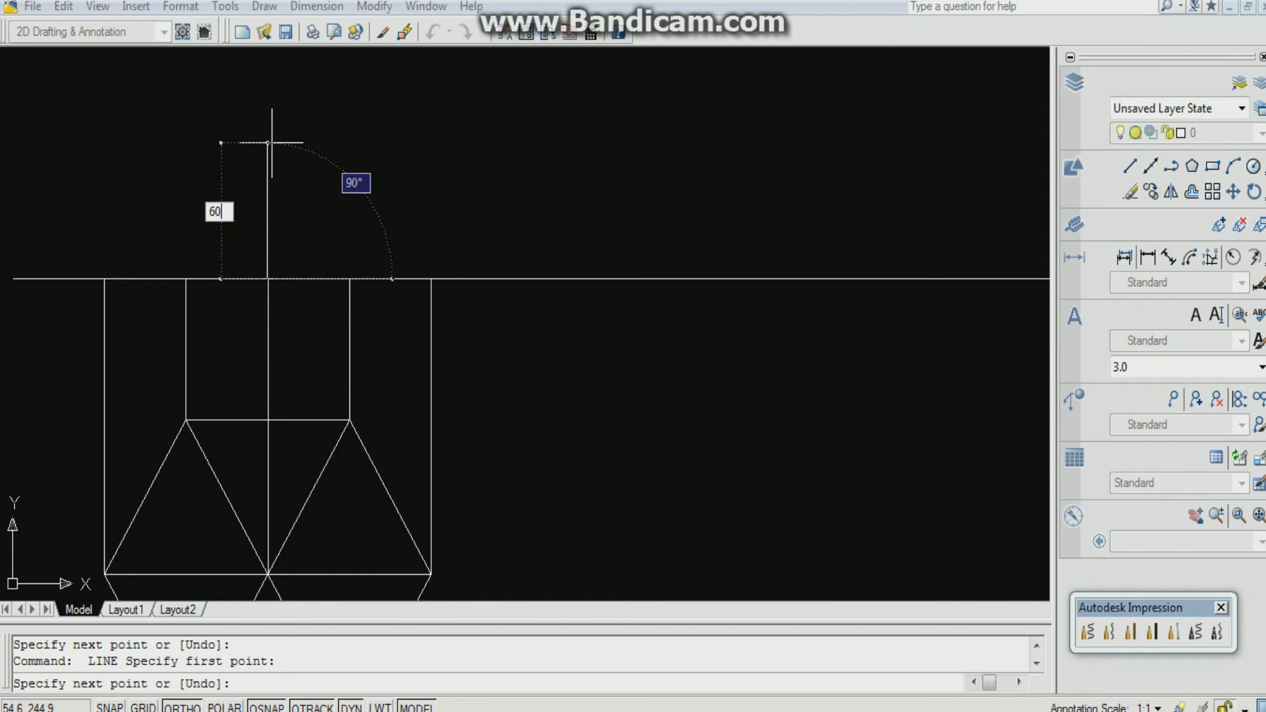
pyautogui.press('Return')
pyautogui.press('Return')
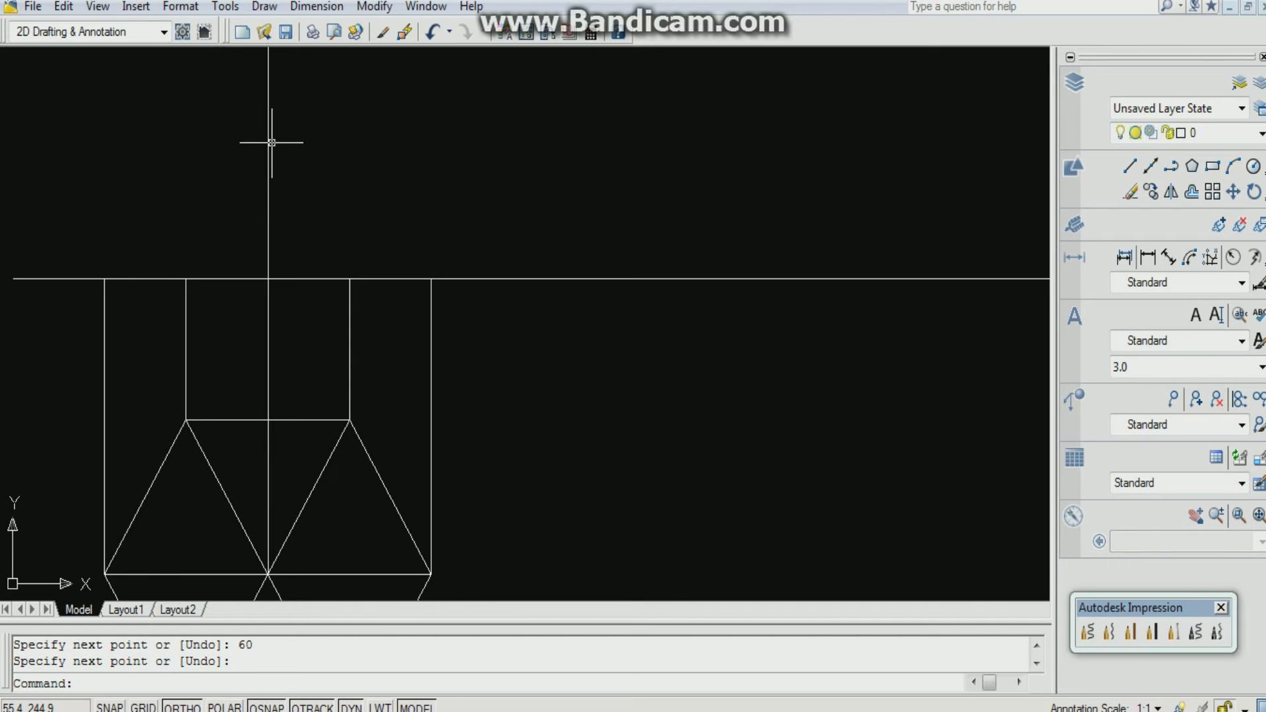
pyautogui.scroll(-3, 276, 142)
pyautogui.press('Return')
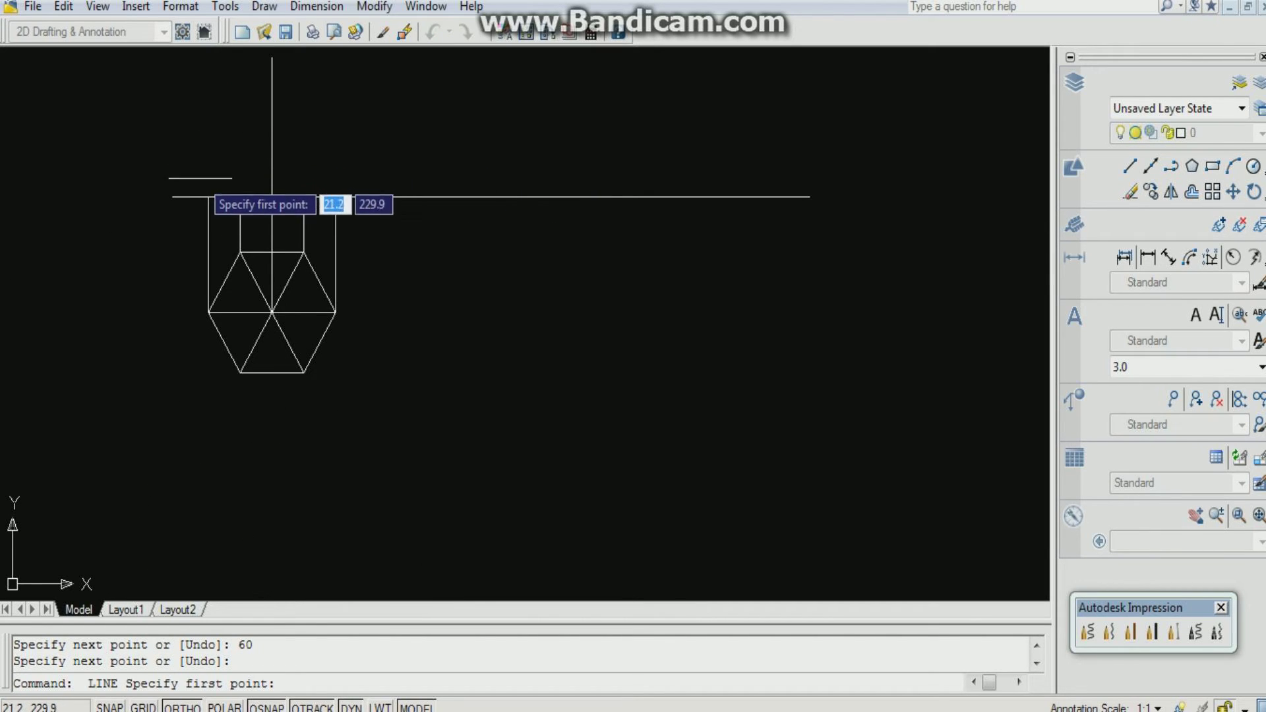
# Step: Draw slant edges from the outer and inner base corners up to the apex
pyautogui.click(208, 196)
pyautogui.click(272, 58)
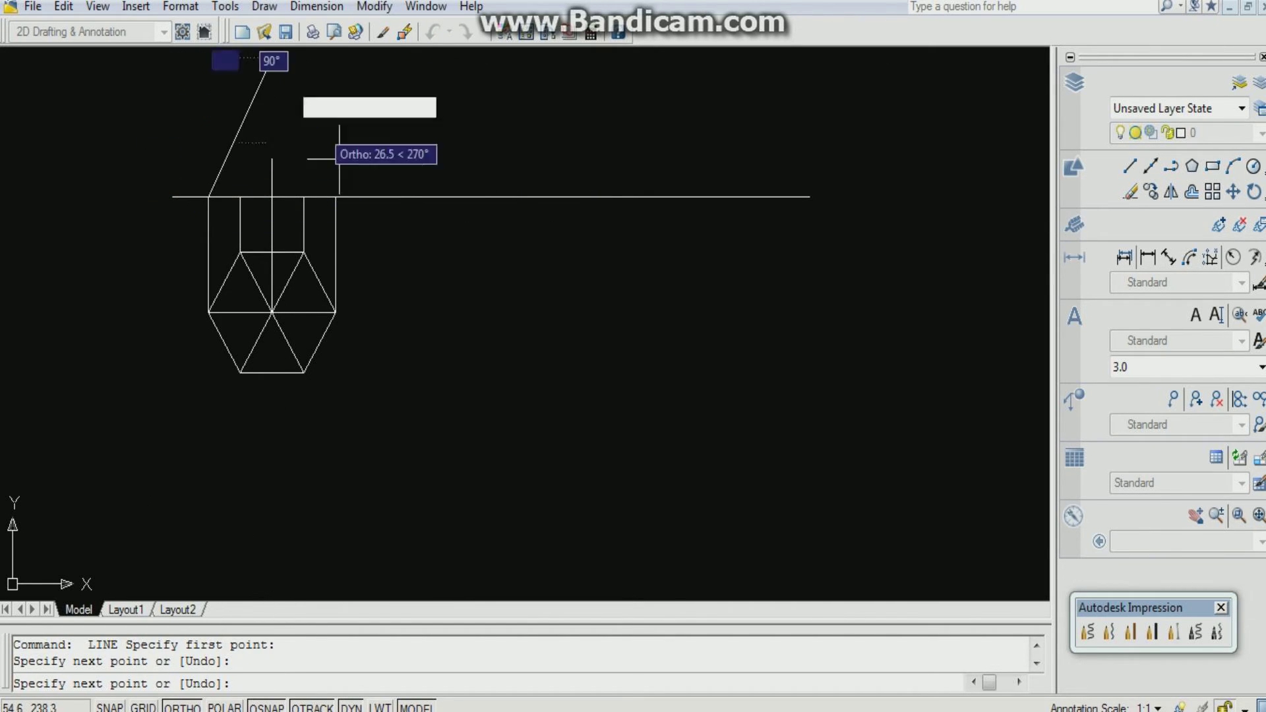
pyautogui.click(335, 197)
pyautogui.press('Return')
pyautogui.press('Return')
pyautogui.click(241, 196)
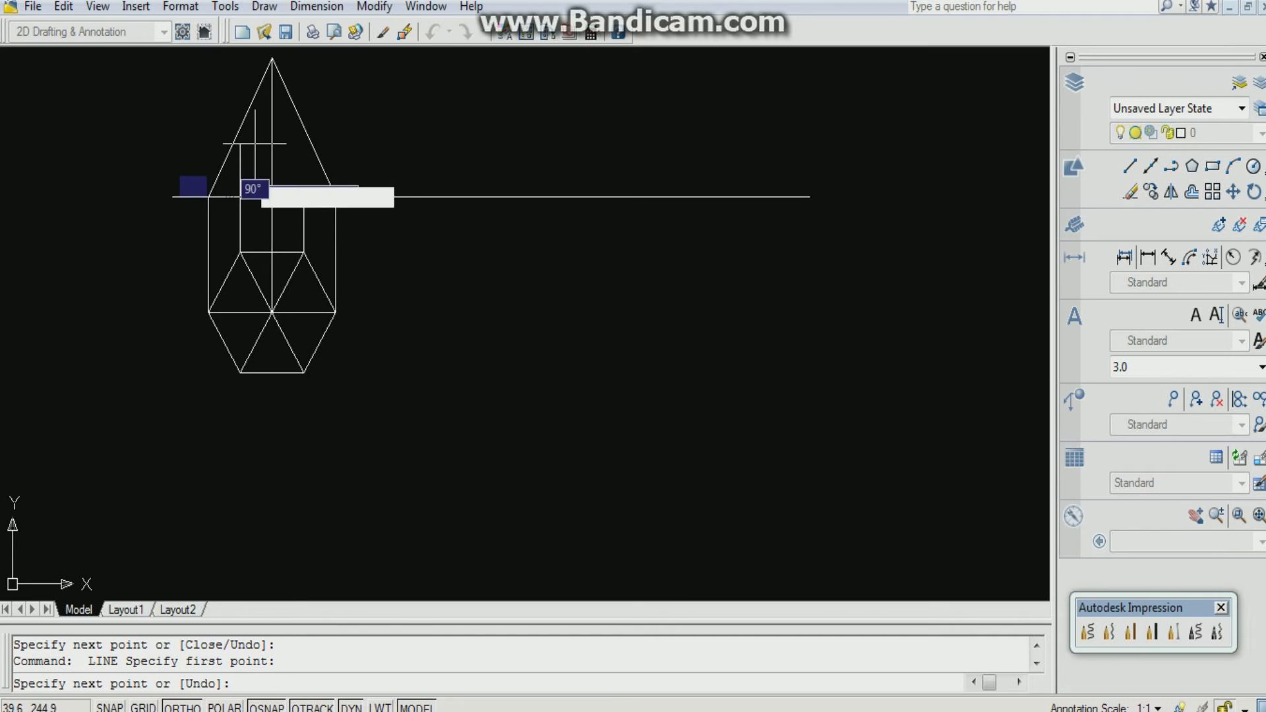
pyautogui.click(272, 58)
pyautogui.click(304, 196)
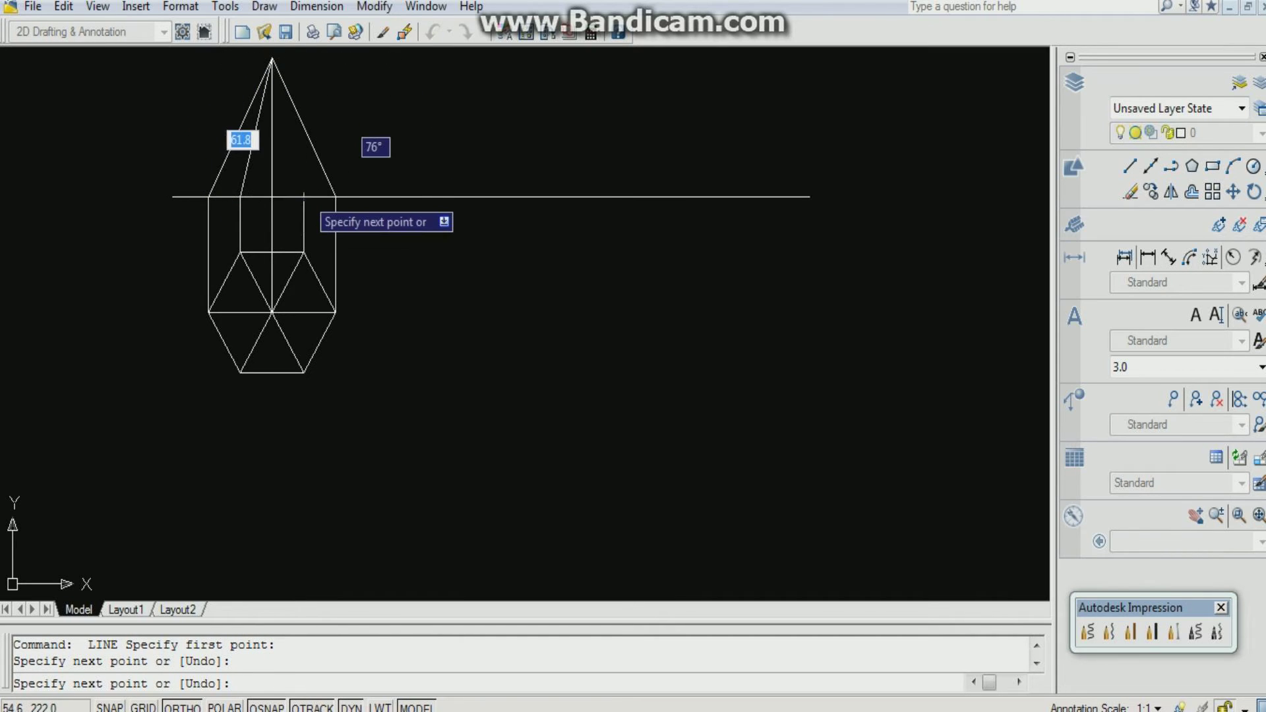
pyautogui.press('Return')
pyautogui.scroll(-1, 352, 219)
pyautogui.scroll(2, 325, 119)
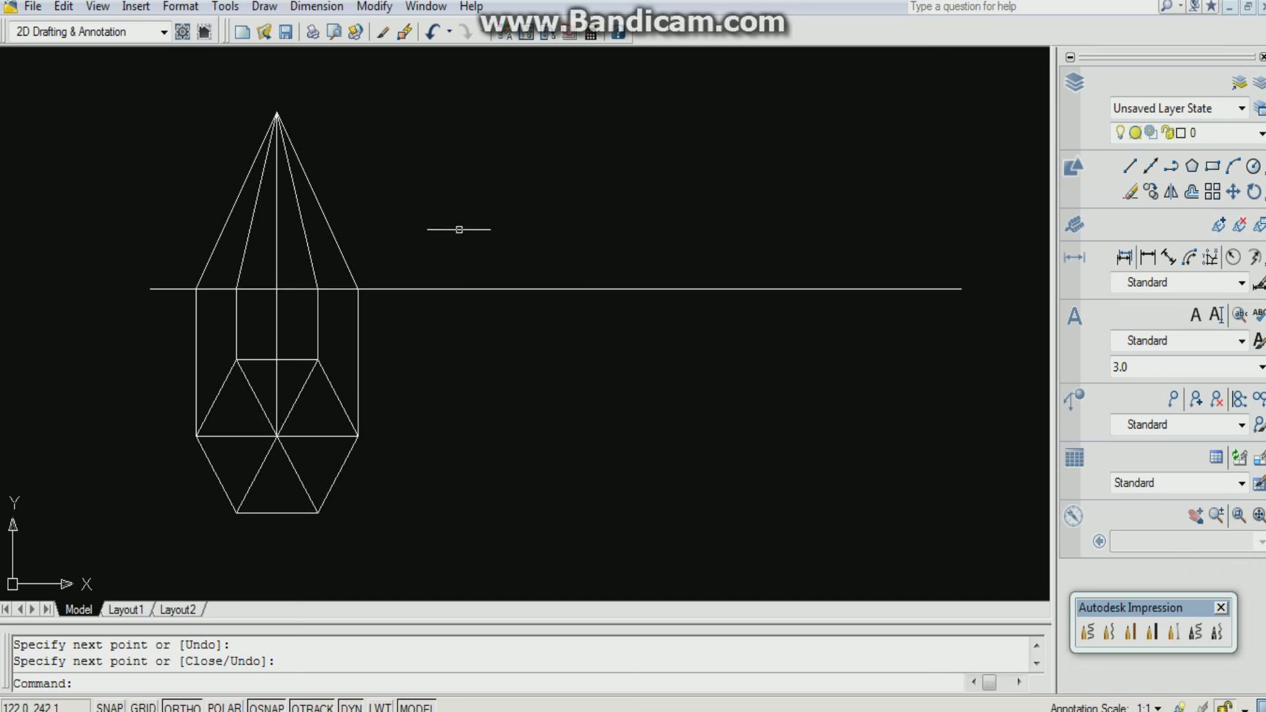
# Step: Select the axis and lower centre line, then clear the selection
pyautogui.click(277, 263)
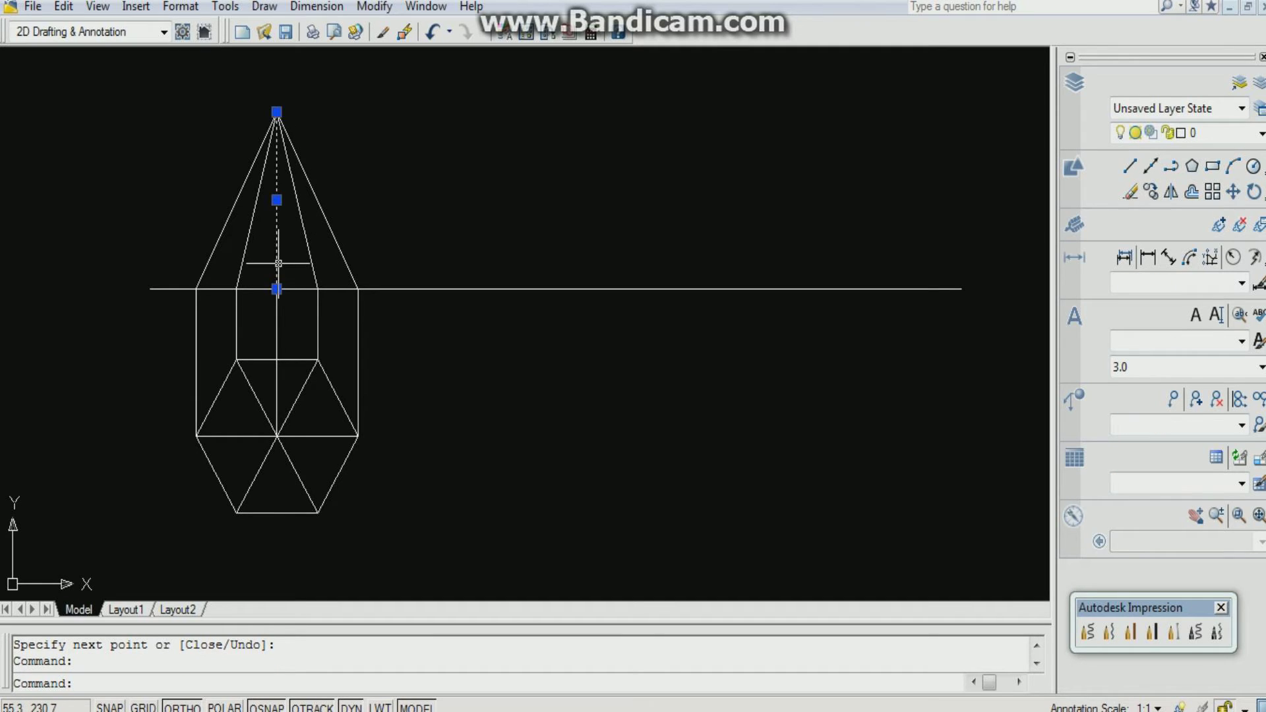
pyautogui.click(277, 329)
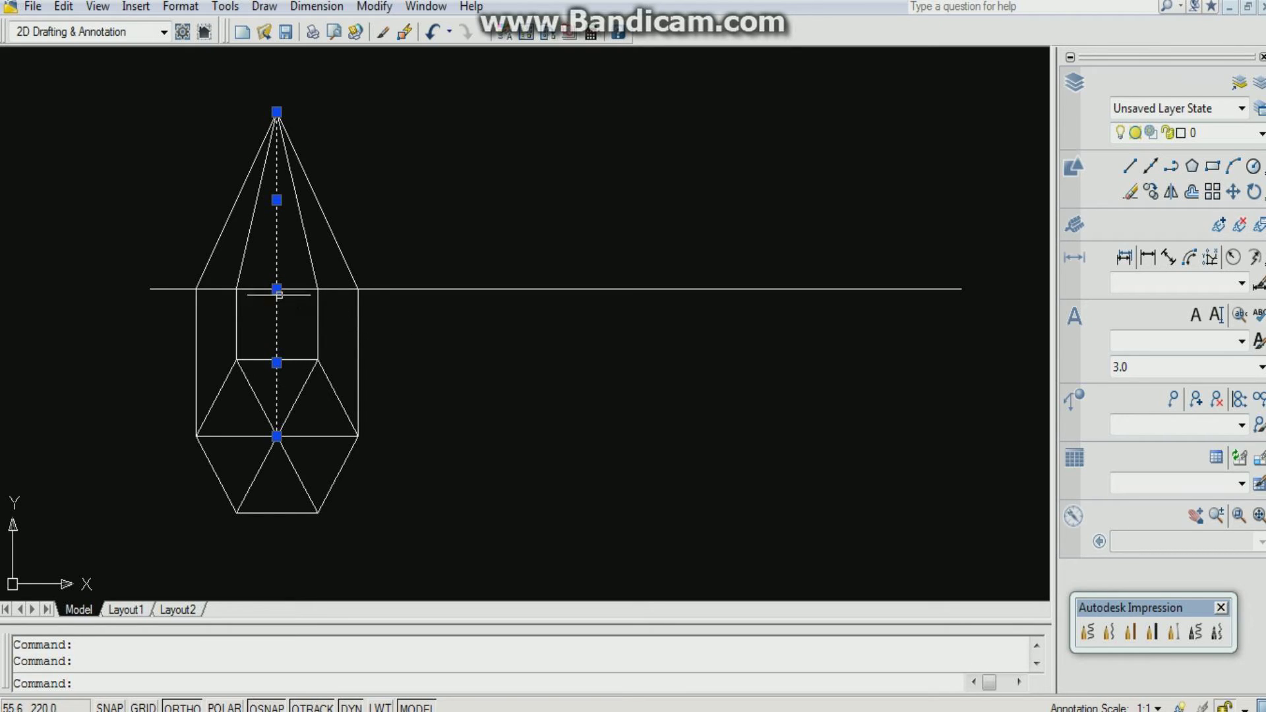
pyautogui.press('Escape')
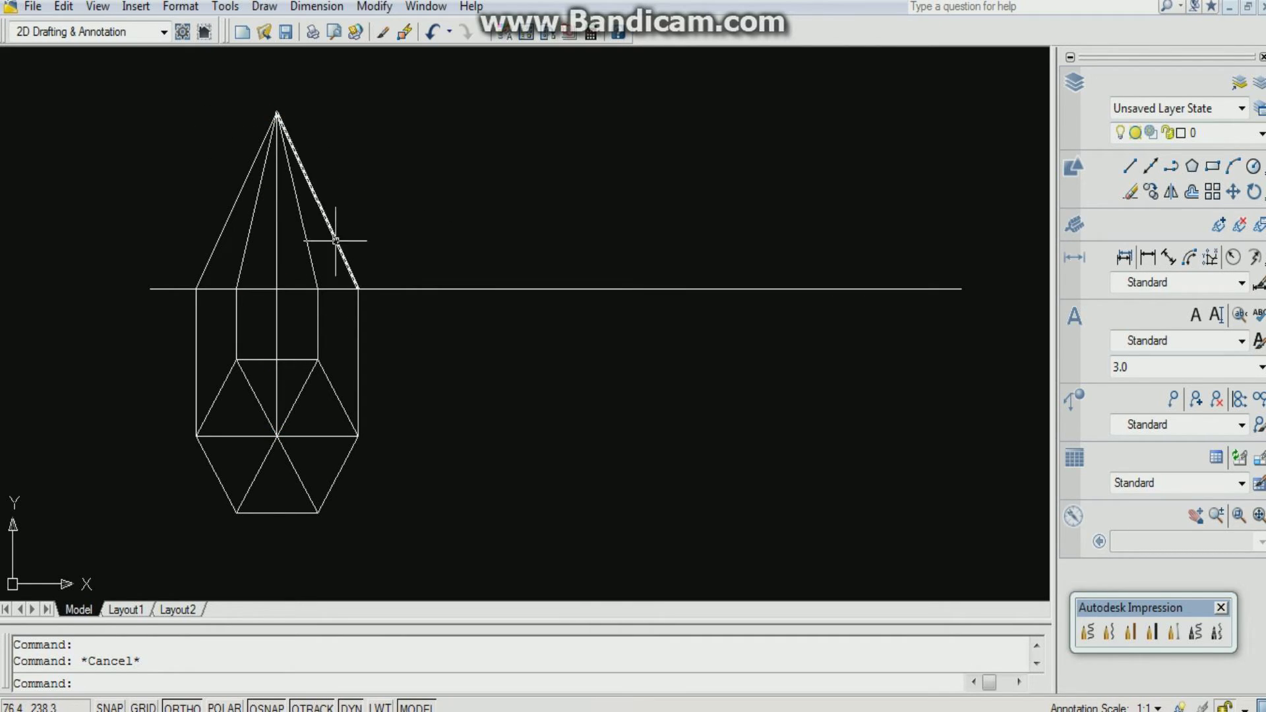
# Step: Load ACAD_ISO02W100 and ACAD_ISO04W100 through Format > Linetype, then close the manager
pyautogui.click(181, 6)
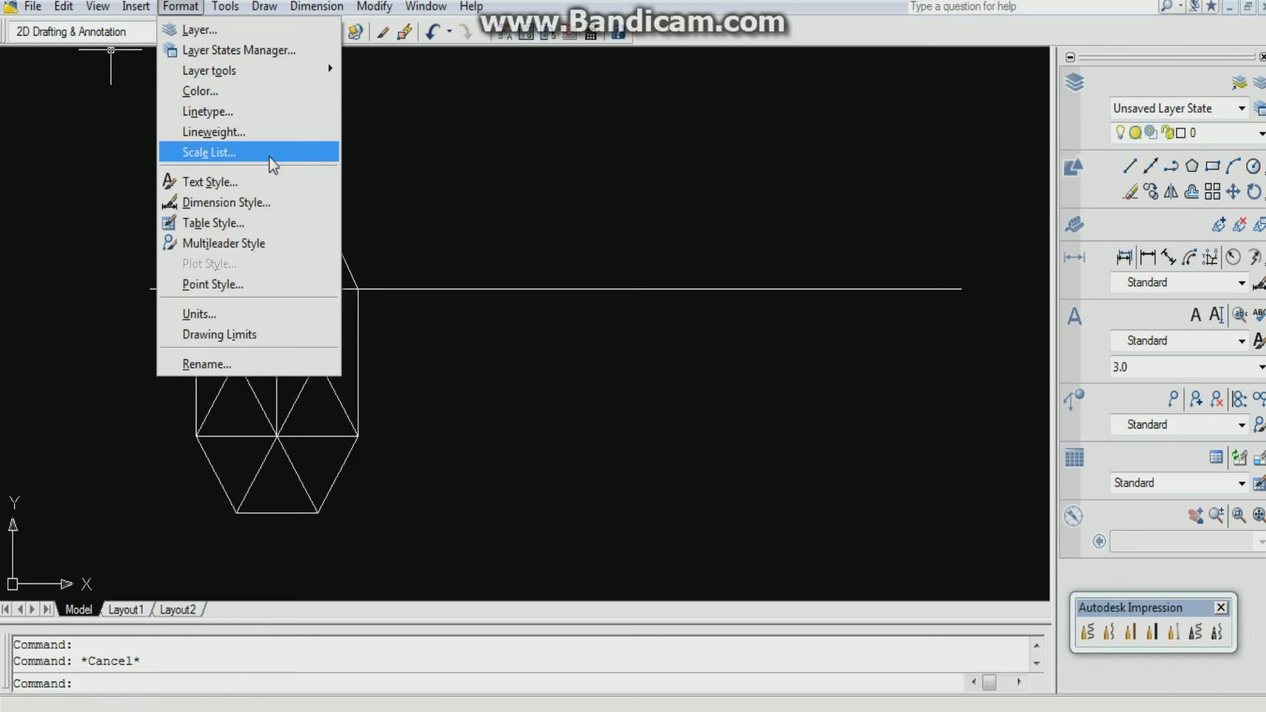
pyautogui.click(196, 112)
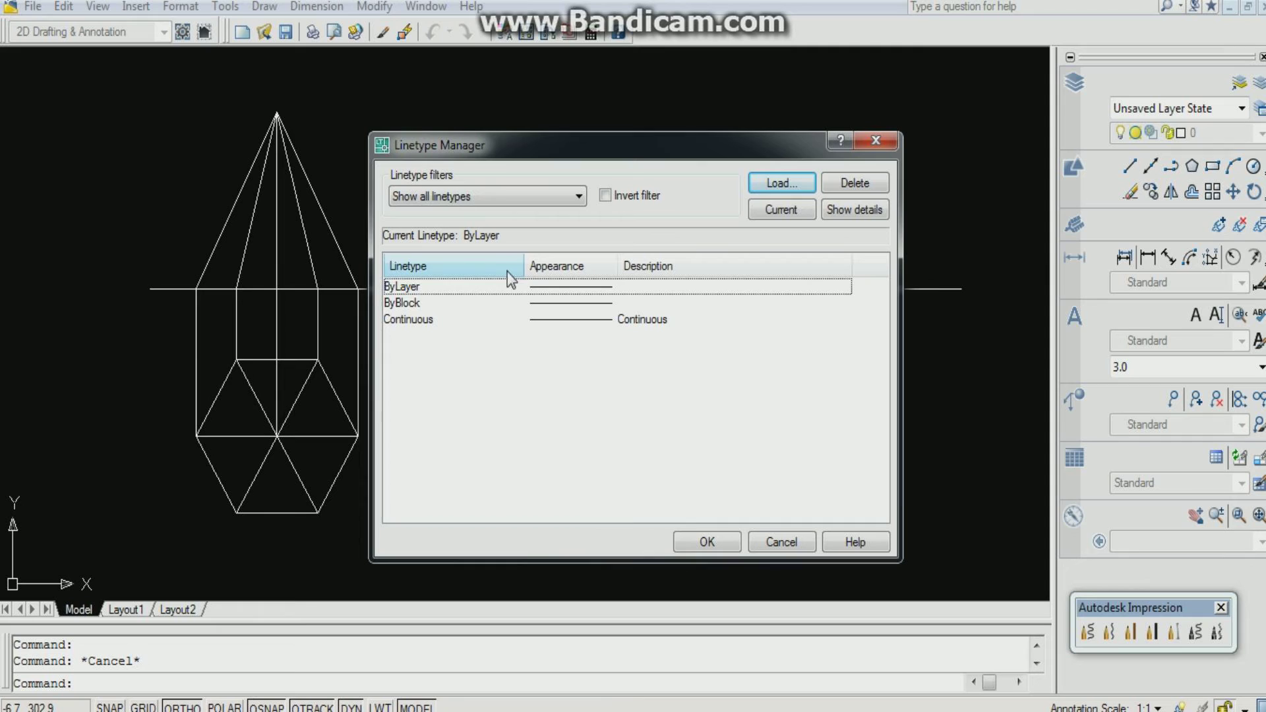
pyautogui.click(767, 184)
pyautogui.click(646, 318)
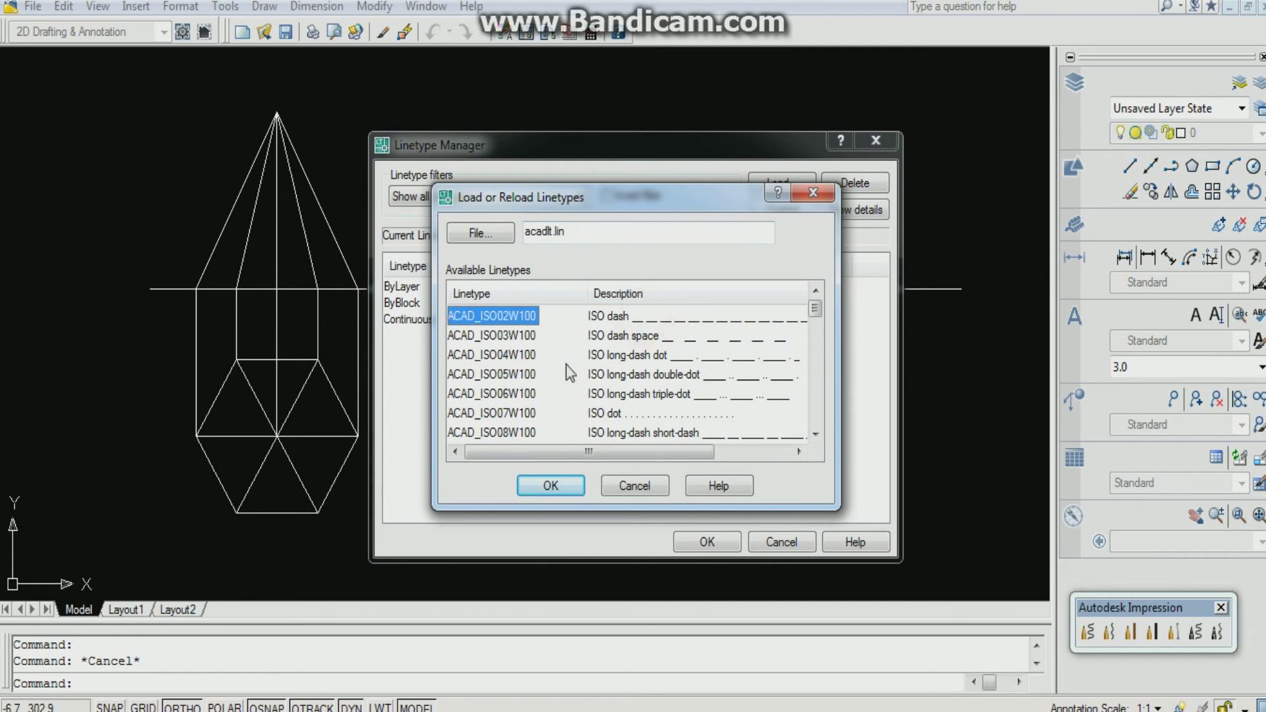
pyautogui.click(567, 486)
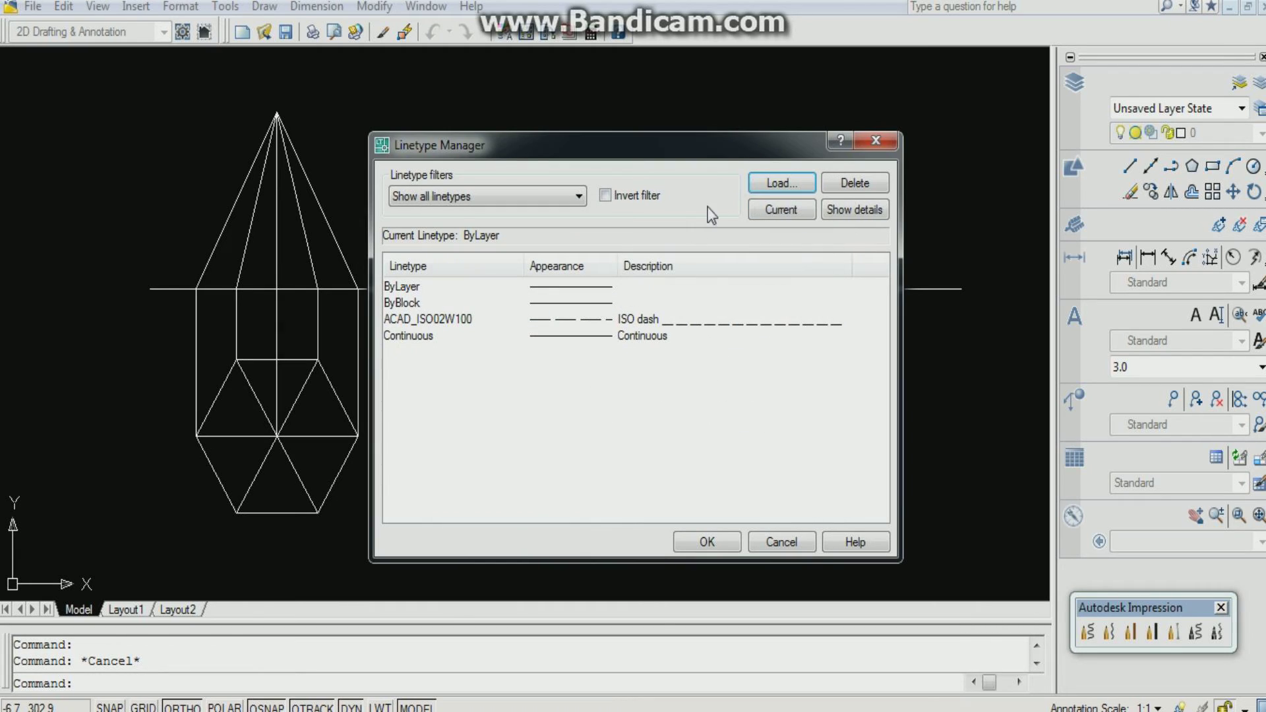
pyautogui.click(752, 186)
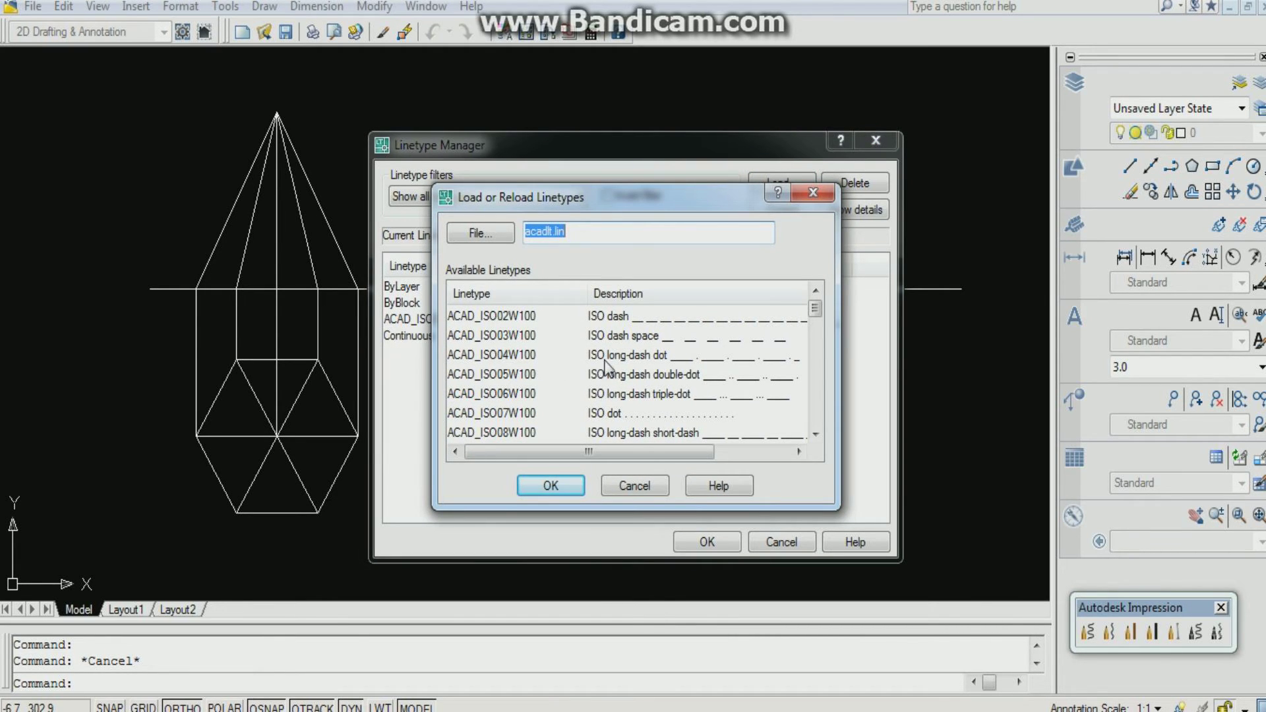
pyautogui.click(638, 356)
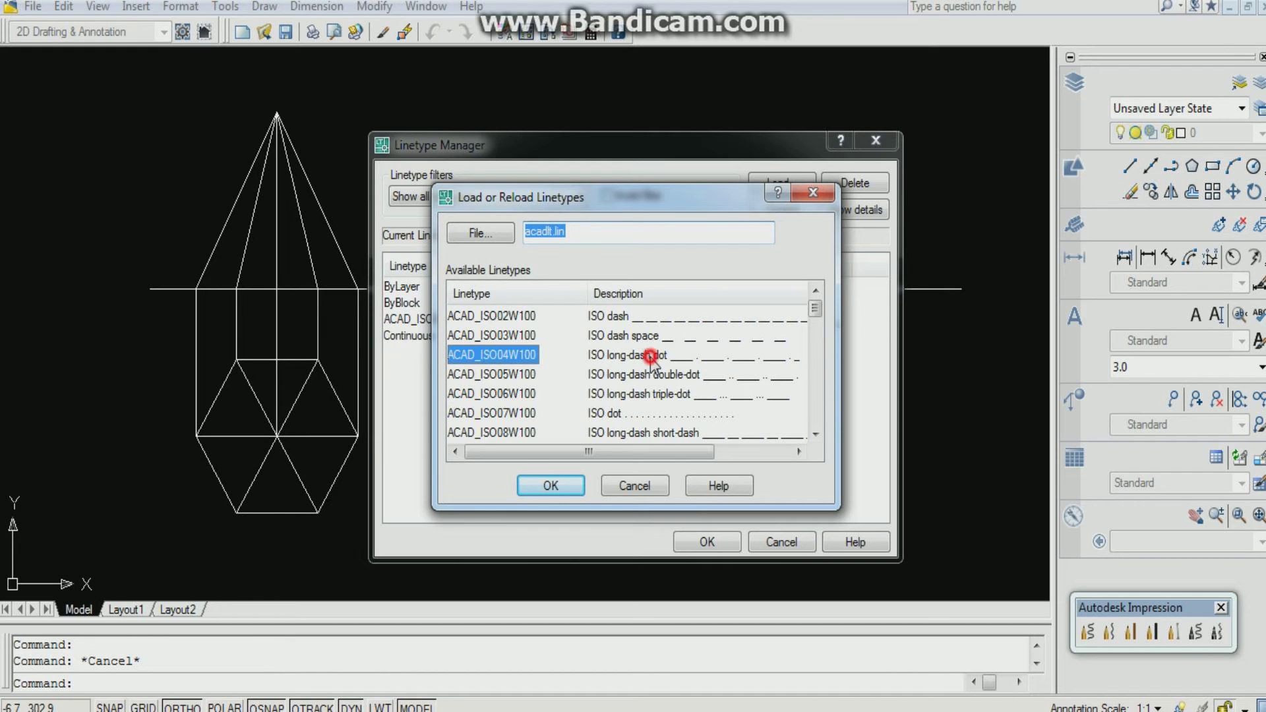
pyautogui.click(565, 483)
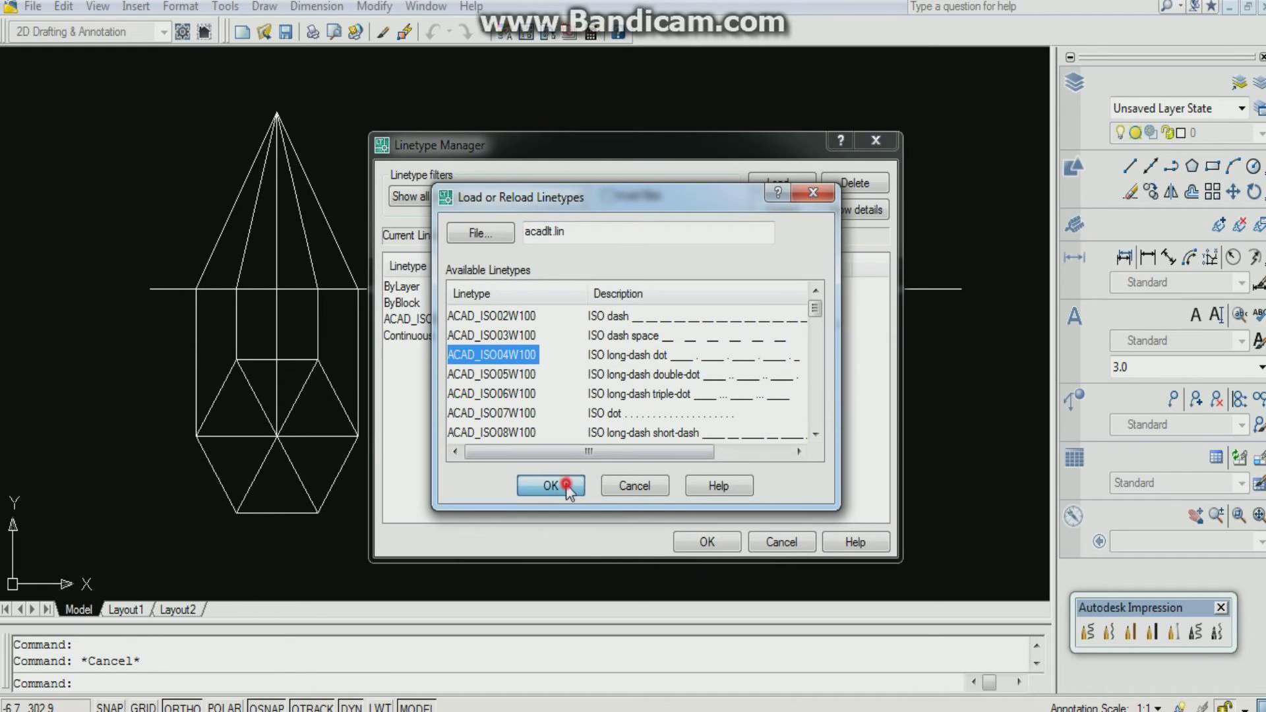
pyautogui.click(687, 542)
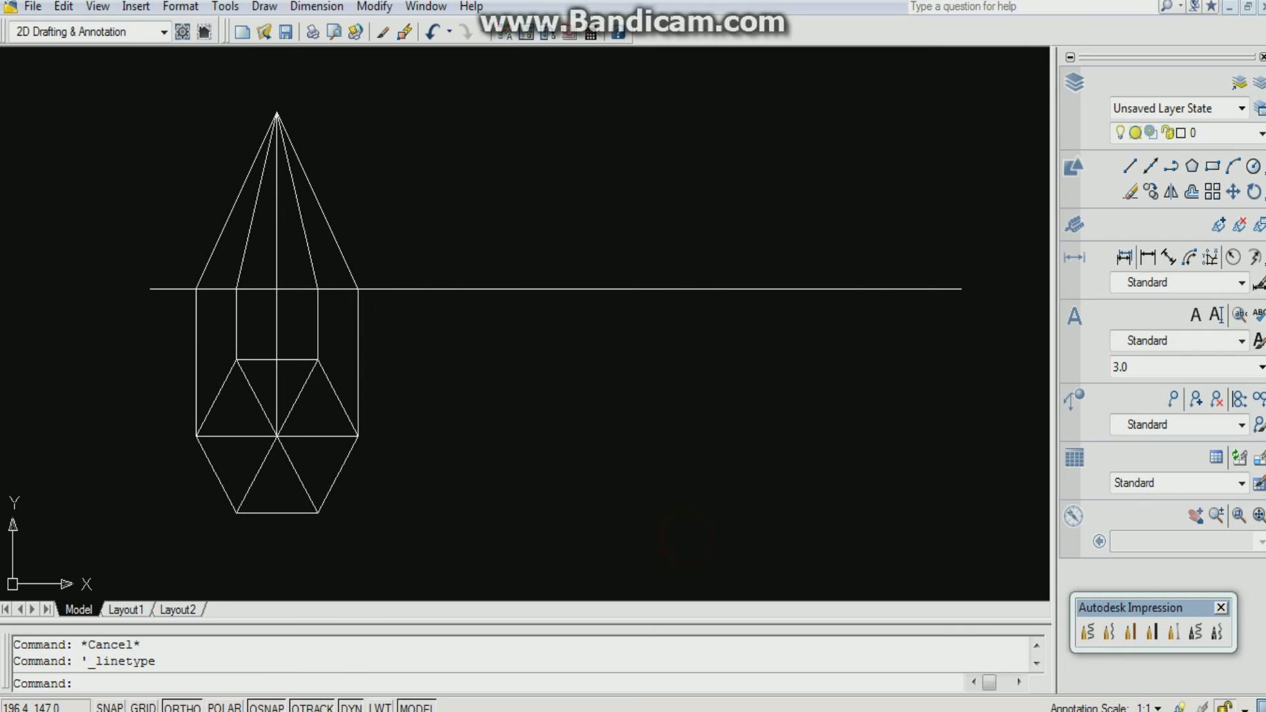
# Step: Set the axis and lower centre line to the ACAD_ISO04W100 linetype in Properties
pyautogui.click(280, 253)
pyautogui.click(265, 262)
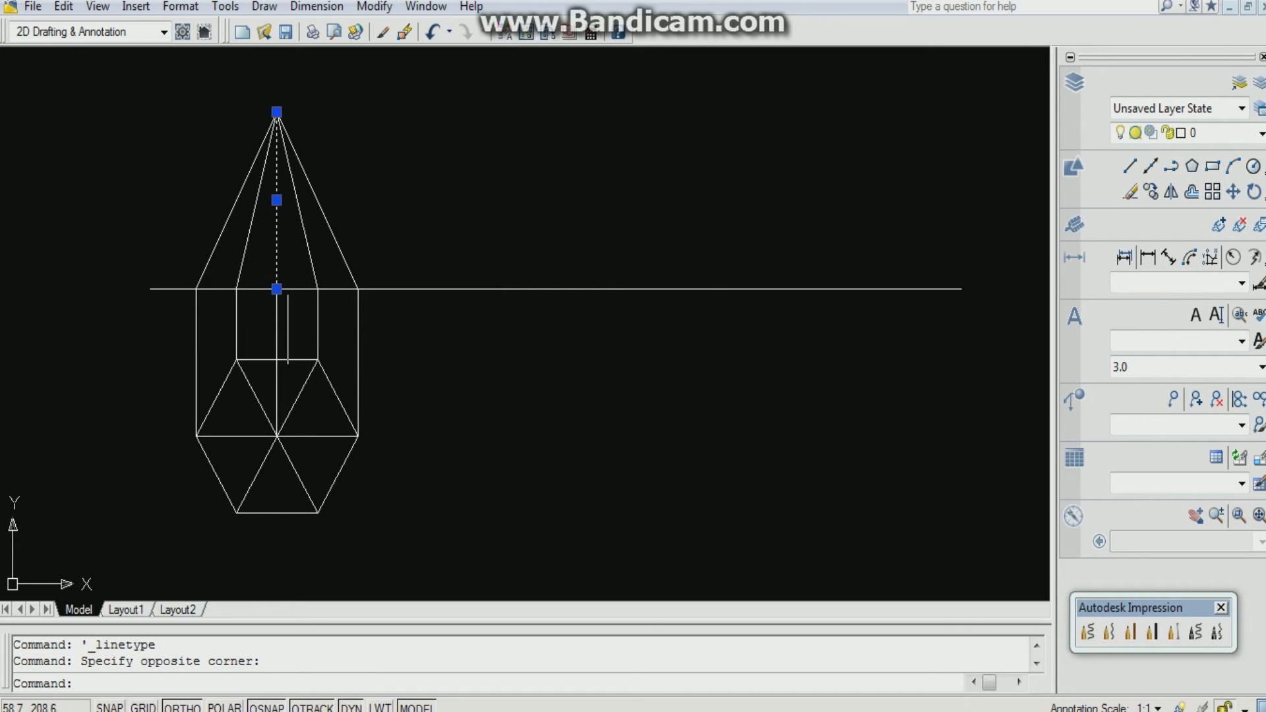
pyautogui.click(278, 351)
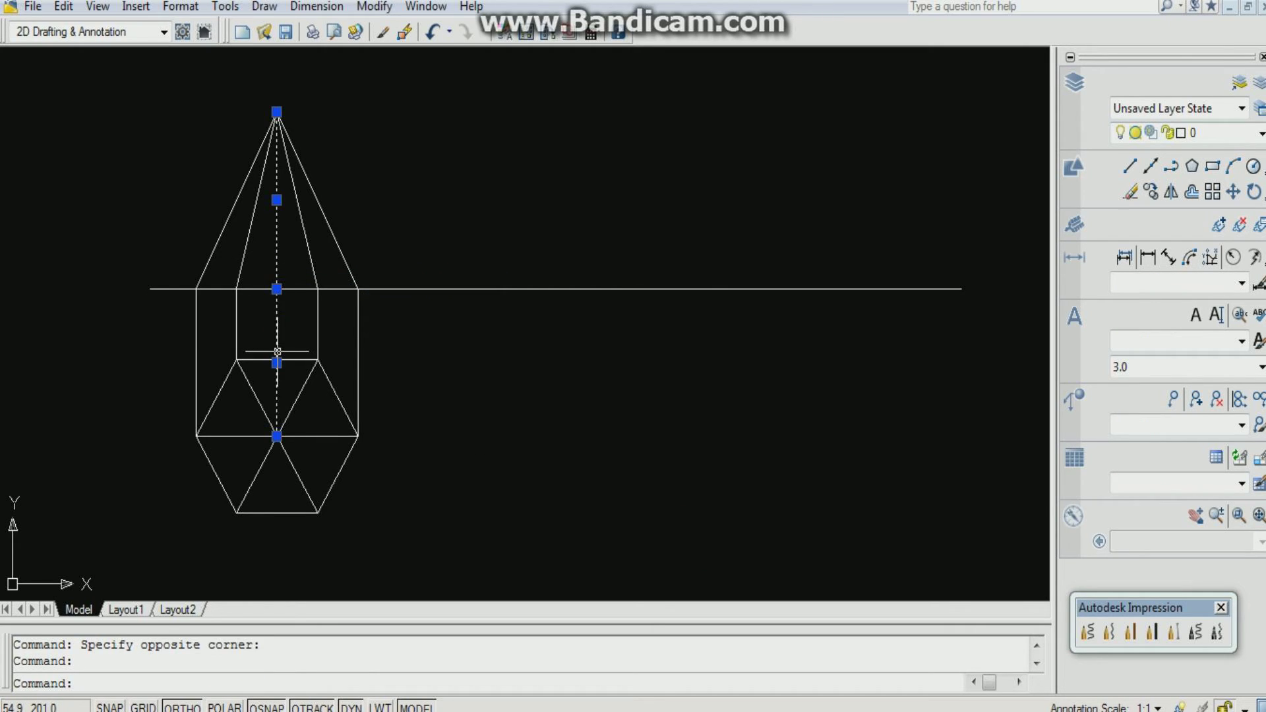
pyautogui.rightClick(278, 351)
pyautogui.click(343, 703)
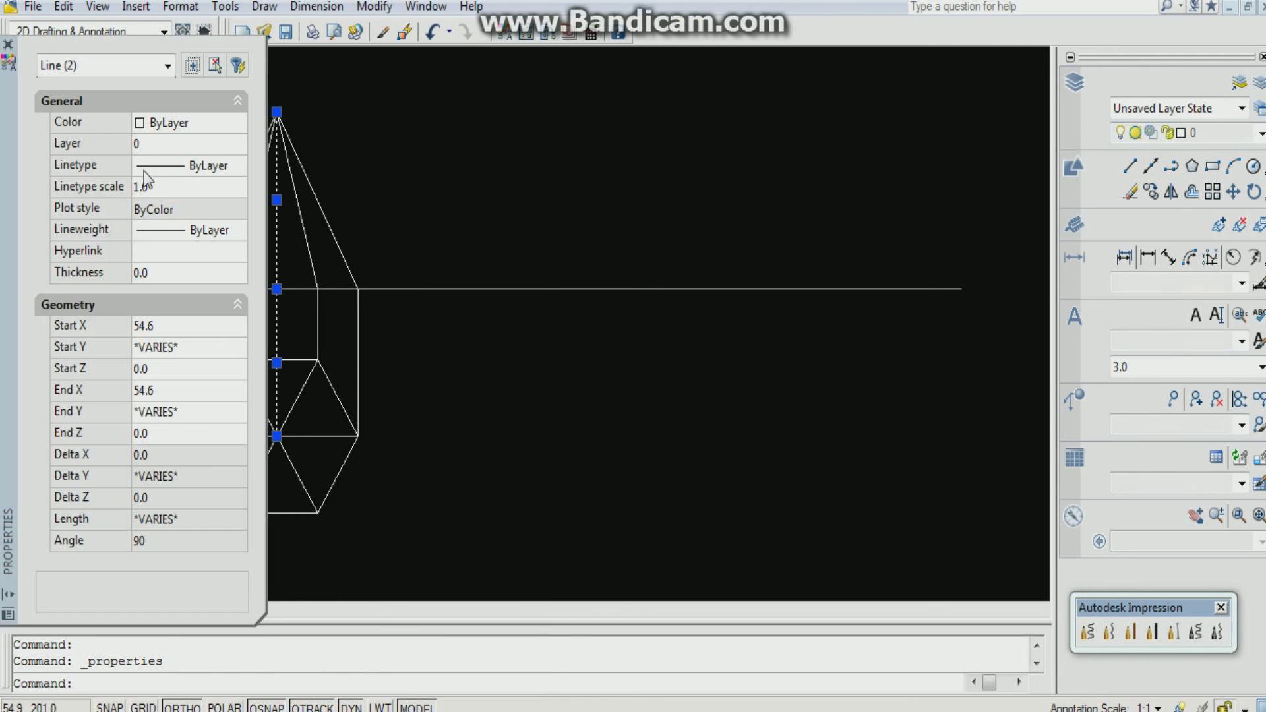
pyautogui.click(237, 166)
pyautogui.click(240, 166)
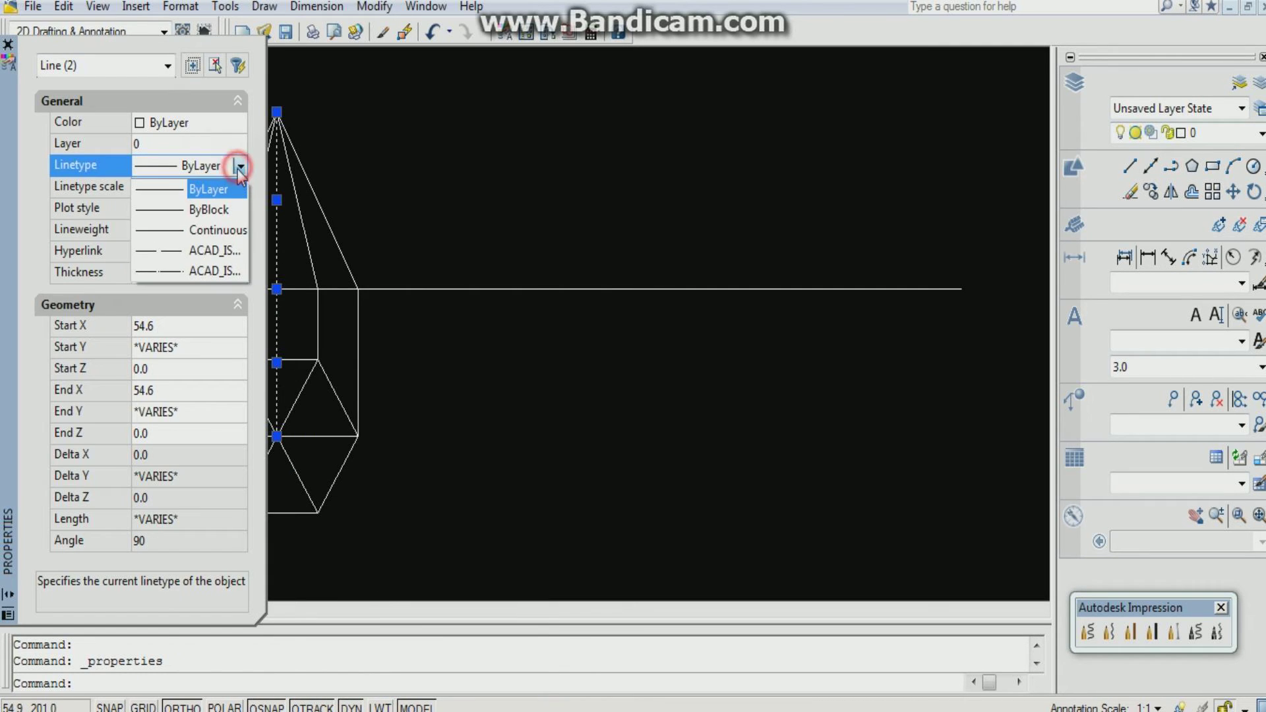
pyautogui.click(211, 269)
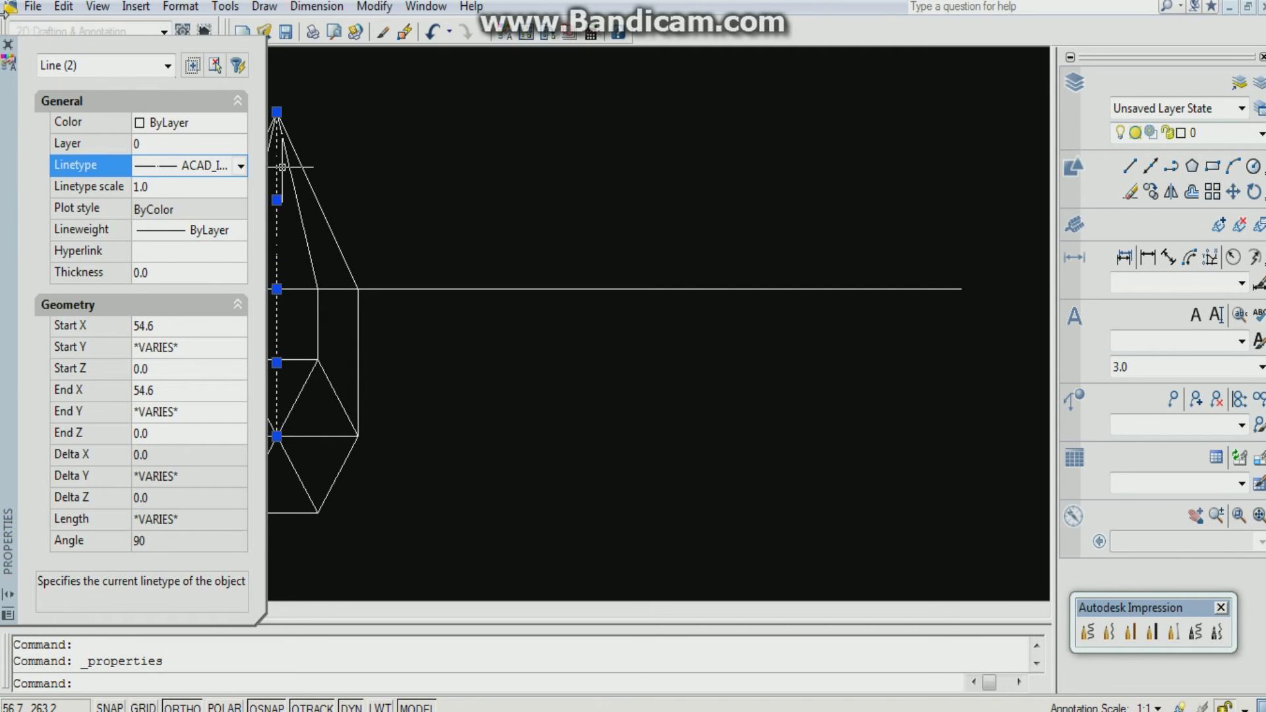
pyautogui.click(8, 44)
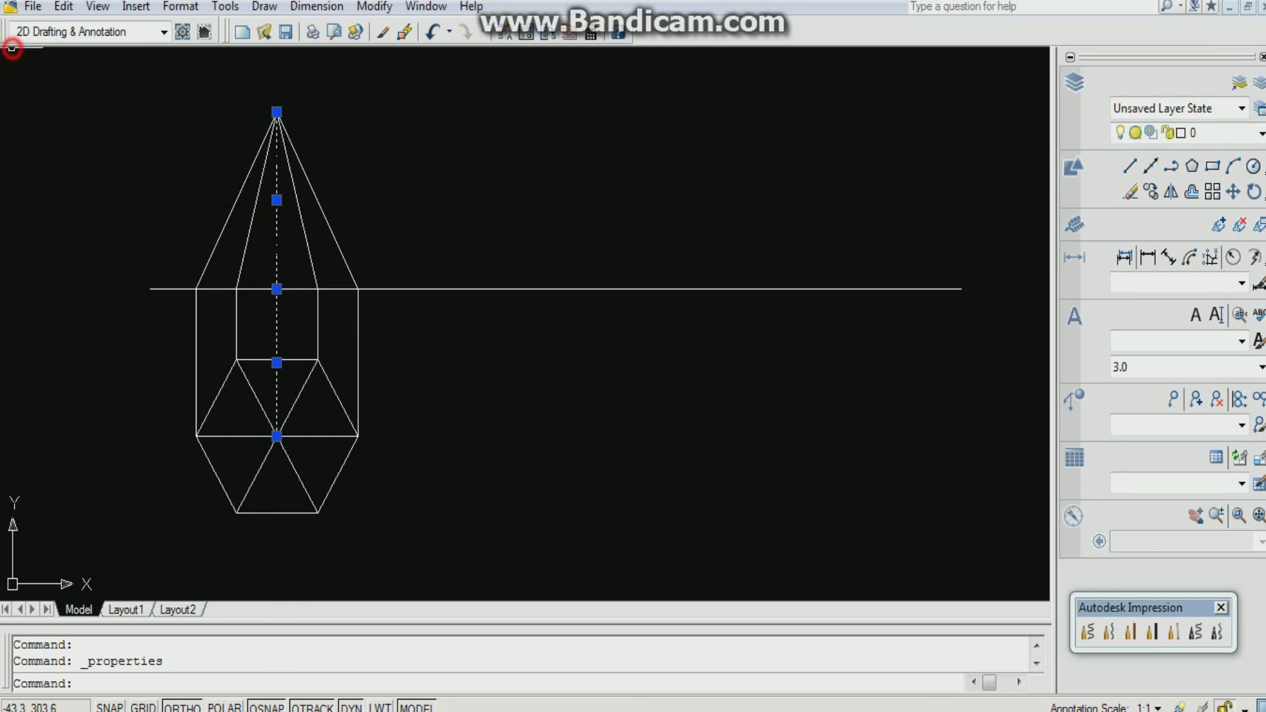
pyautogui.click(394, 232)
pyautogui.press('Escape')
pyautogui.press('Escape')
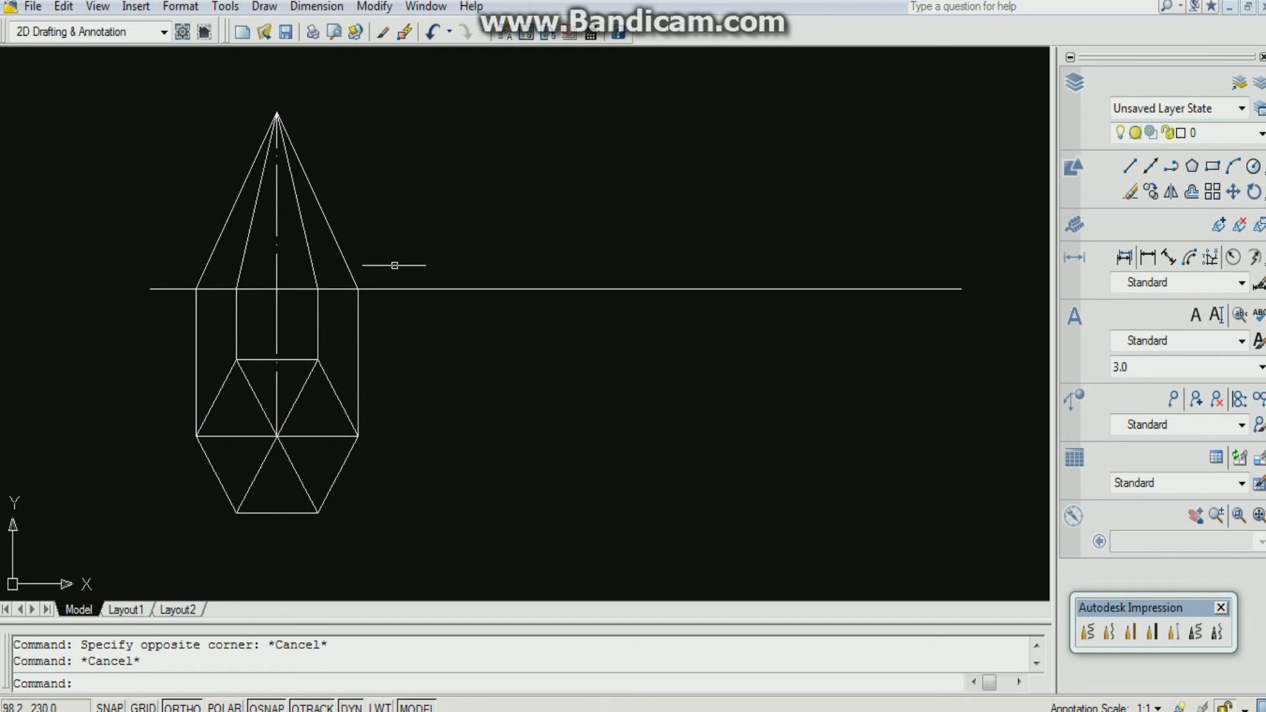
# Step: Add a multiline text label 'x' at the left end of the reference line
pyautogui.write('l')
pyautogui.press('Return')
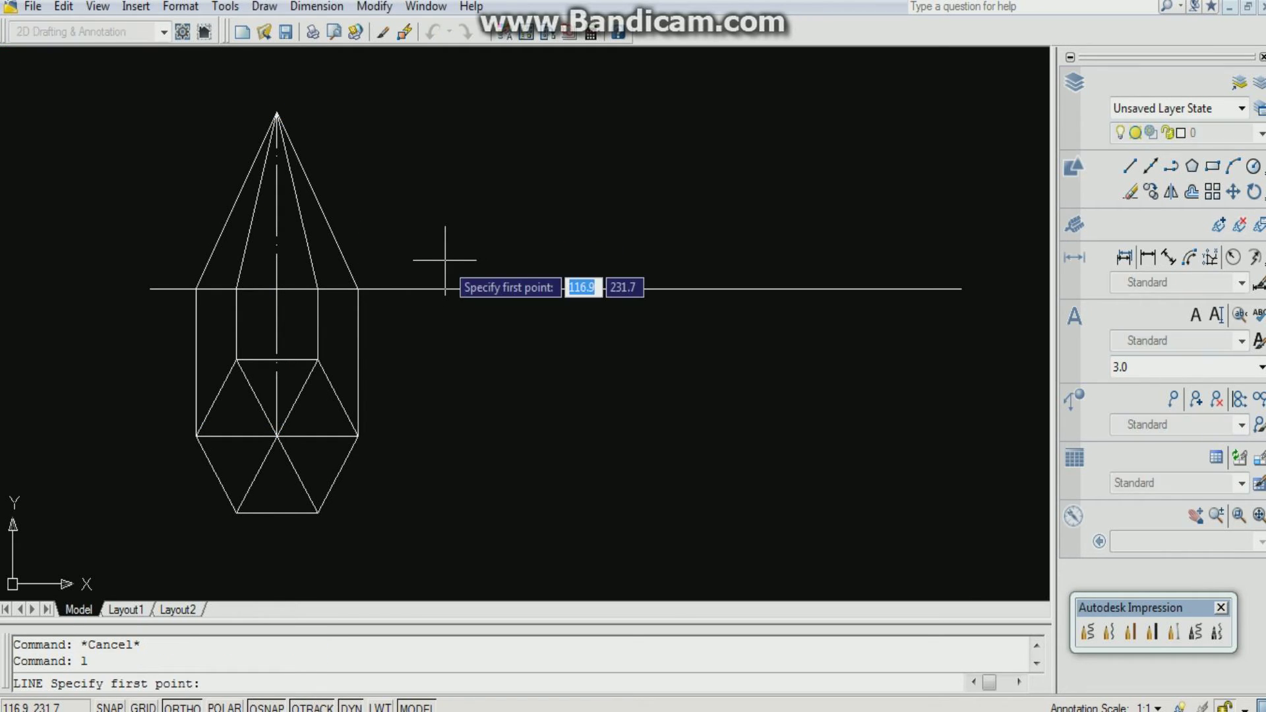
pyautogui.press('Escape')
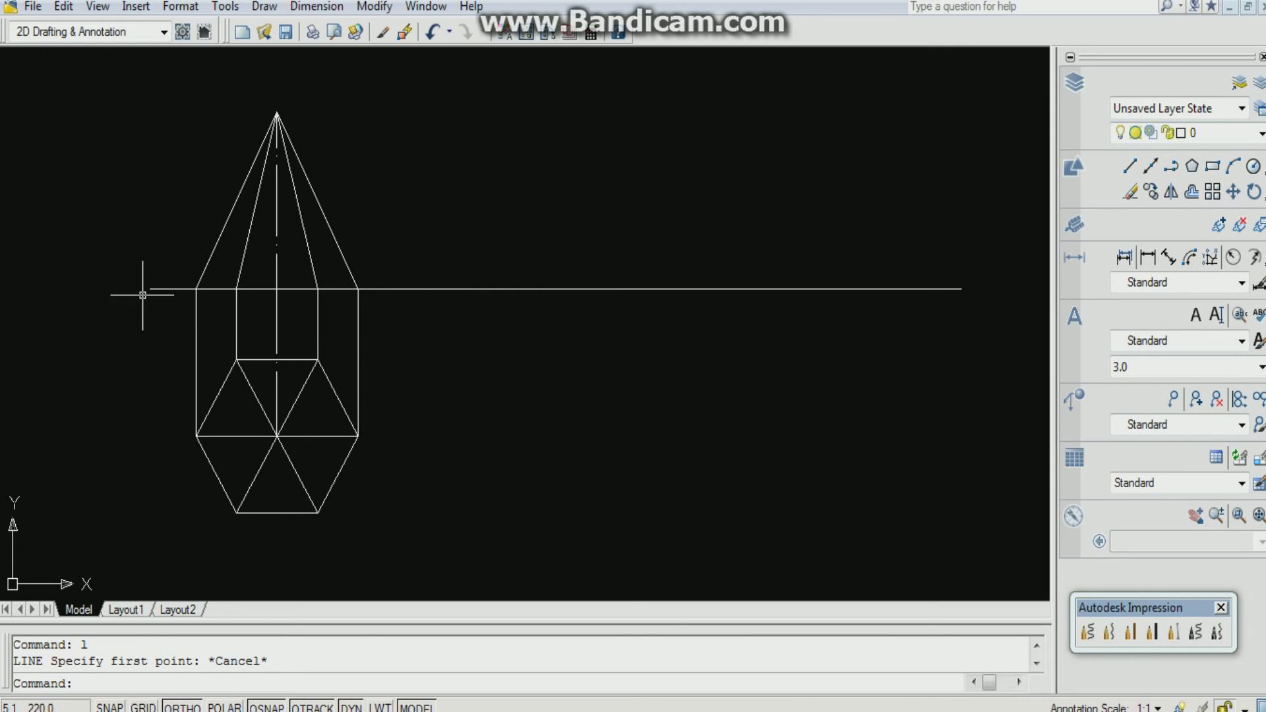
pyautogui.write('mtext')
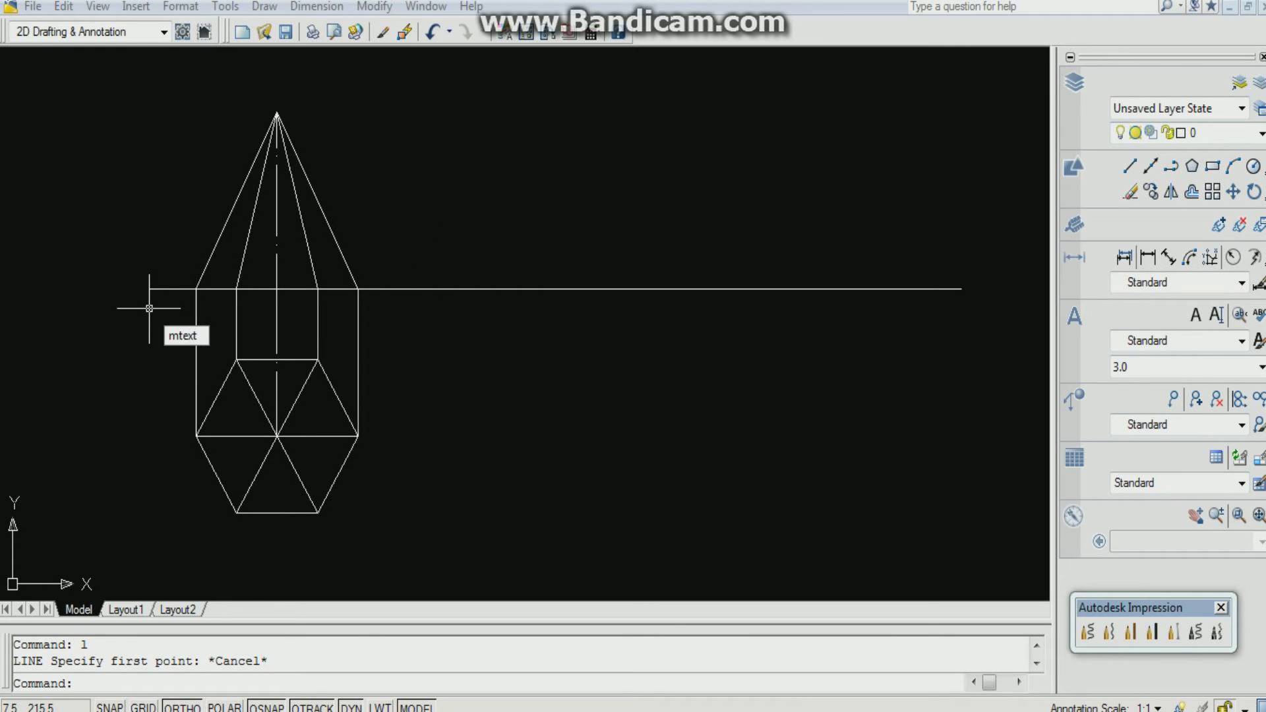
pyautogui.press('Return')
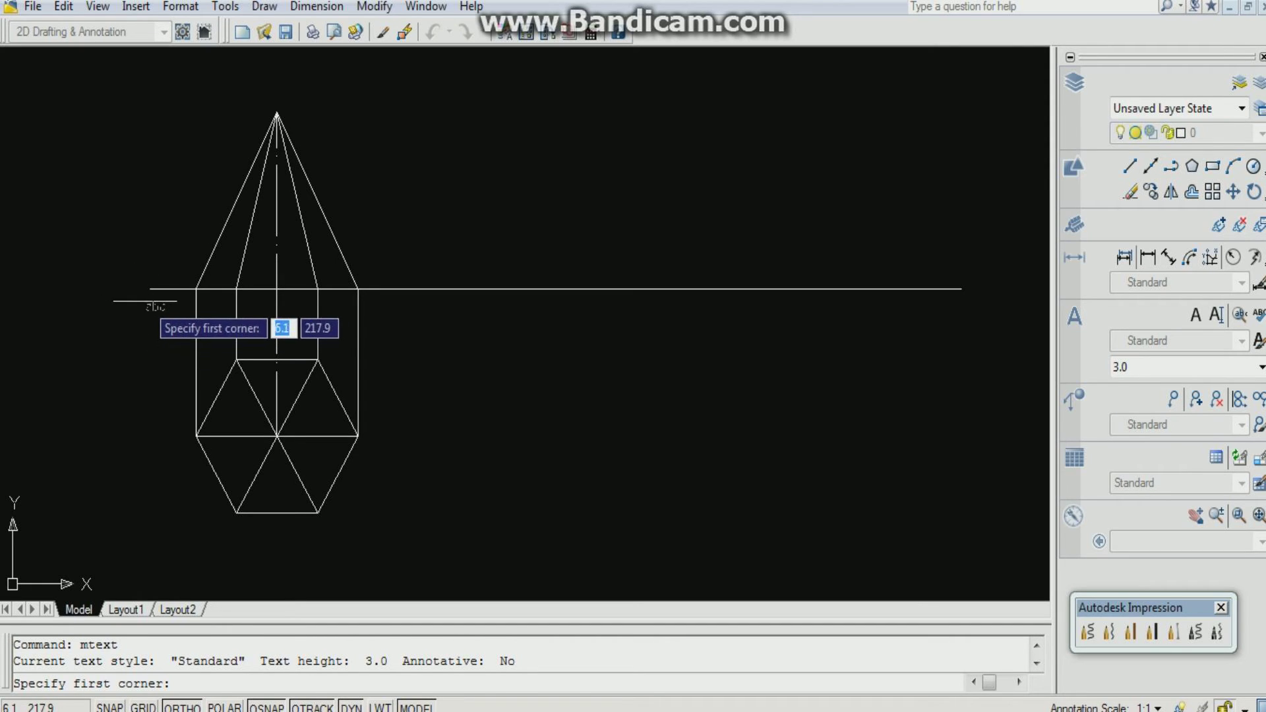
pyautogui.click(144, 300)
pyautogui.click(179, 335)
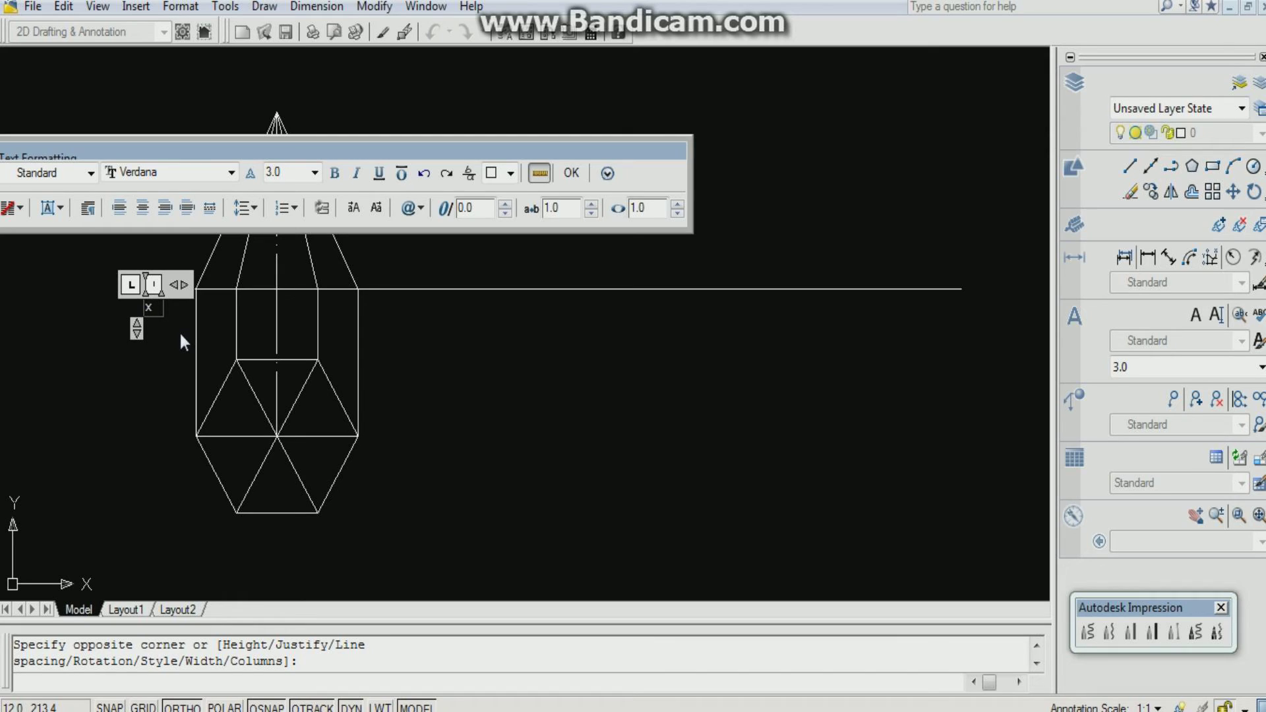
pyautogui.click(575, 173)
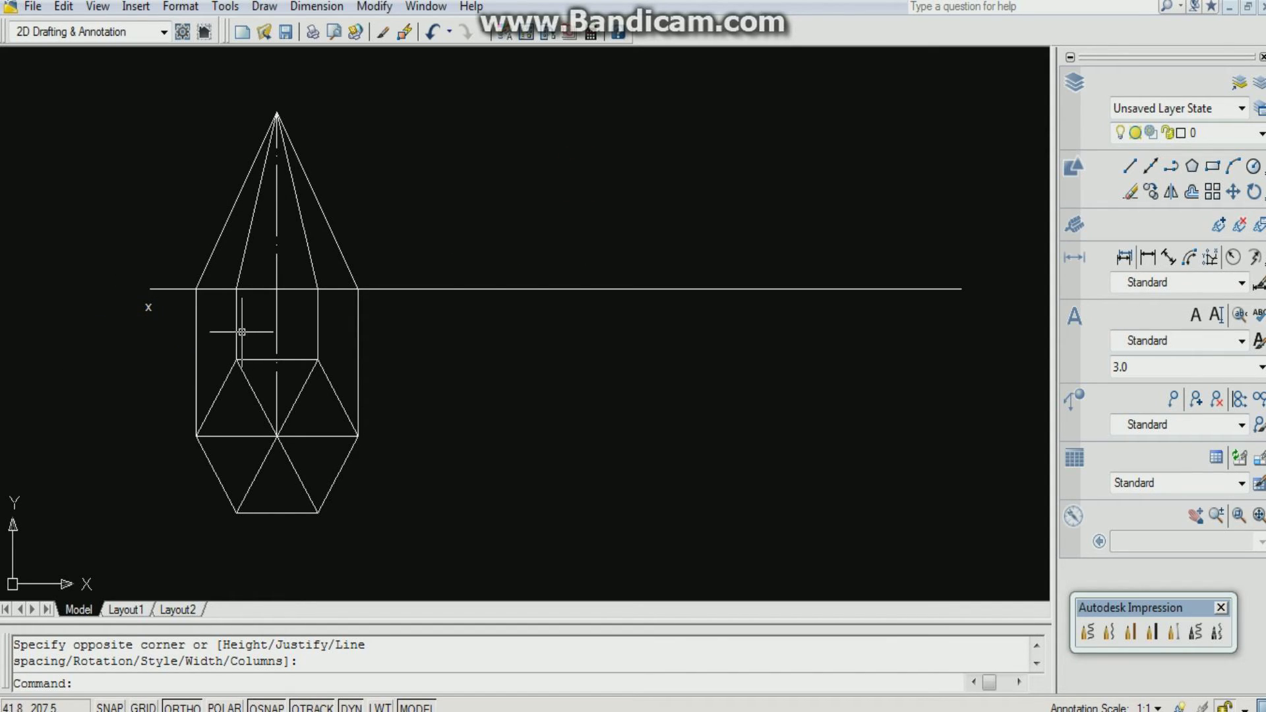
# Step: Copy the x label beside top-view corners f, e and d with Ortho off
pyautogui.write('co')
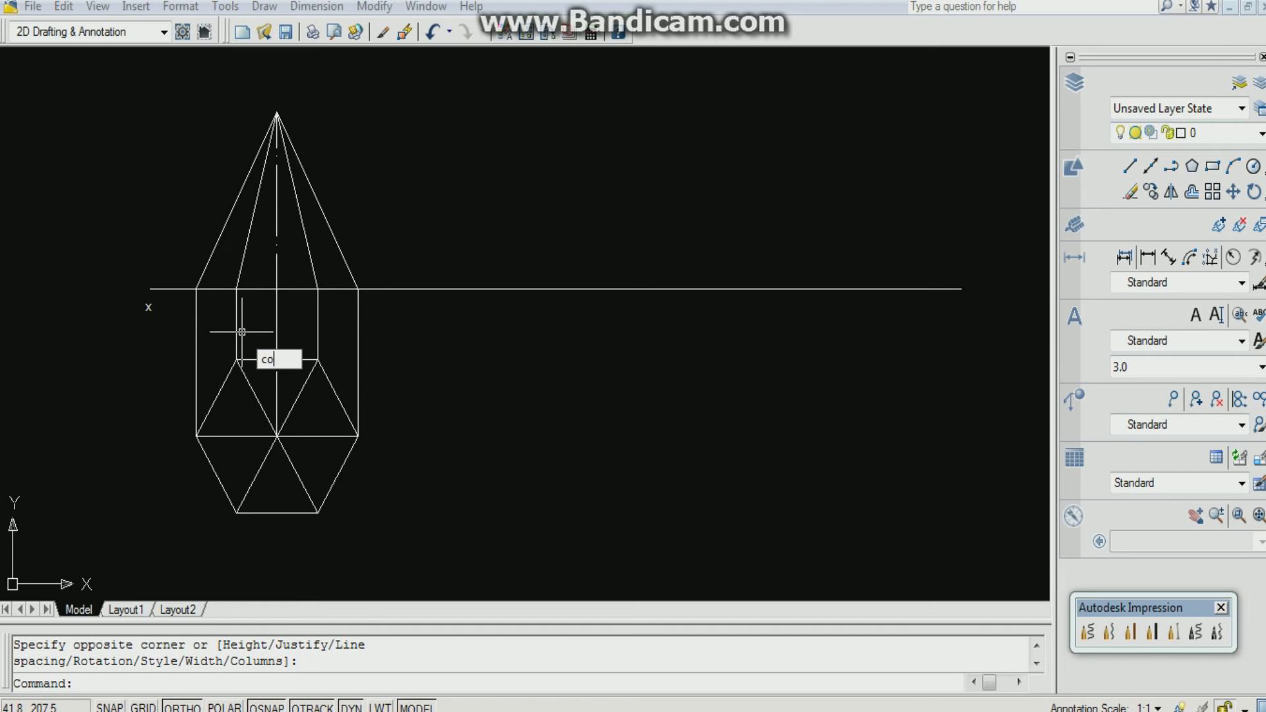
pyautogui.scroll(3, 219, 321)
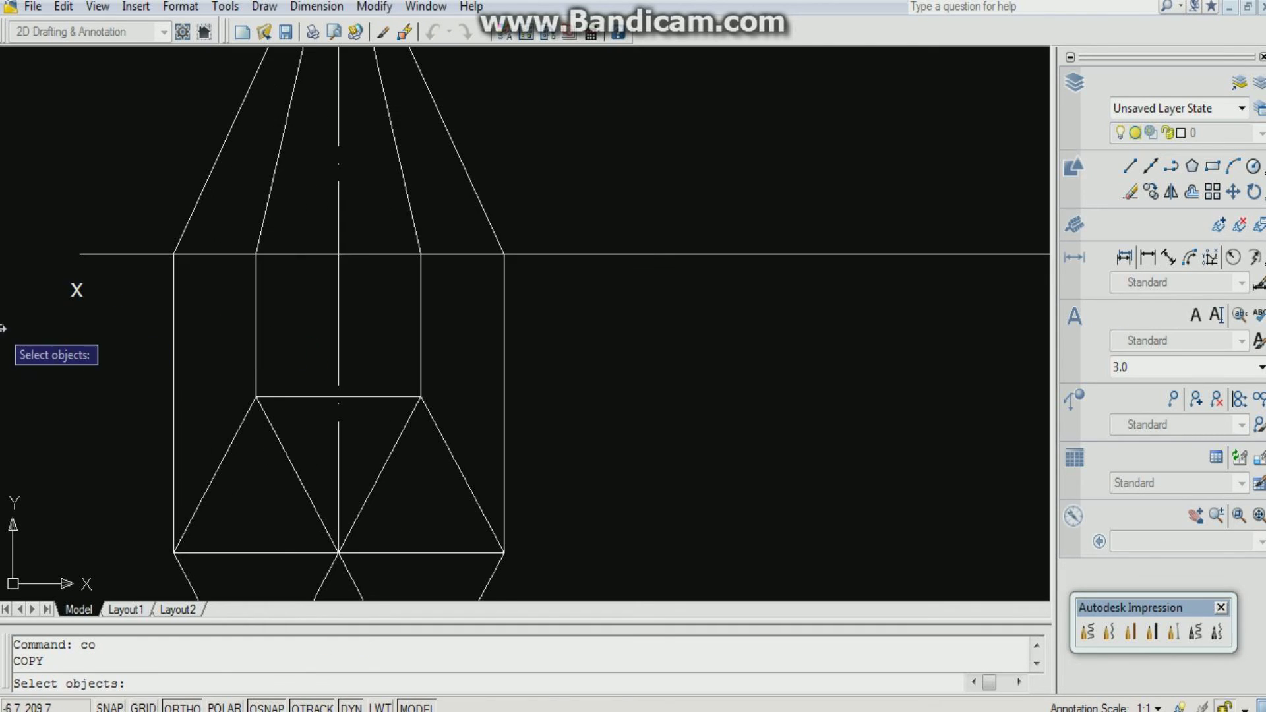
pyautogui.click(73, 296)
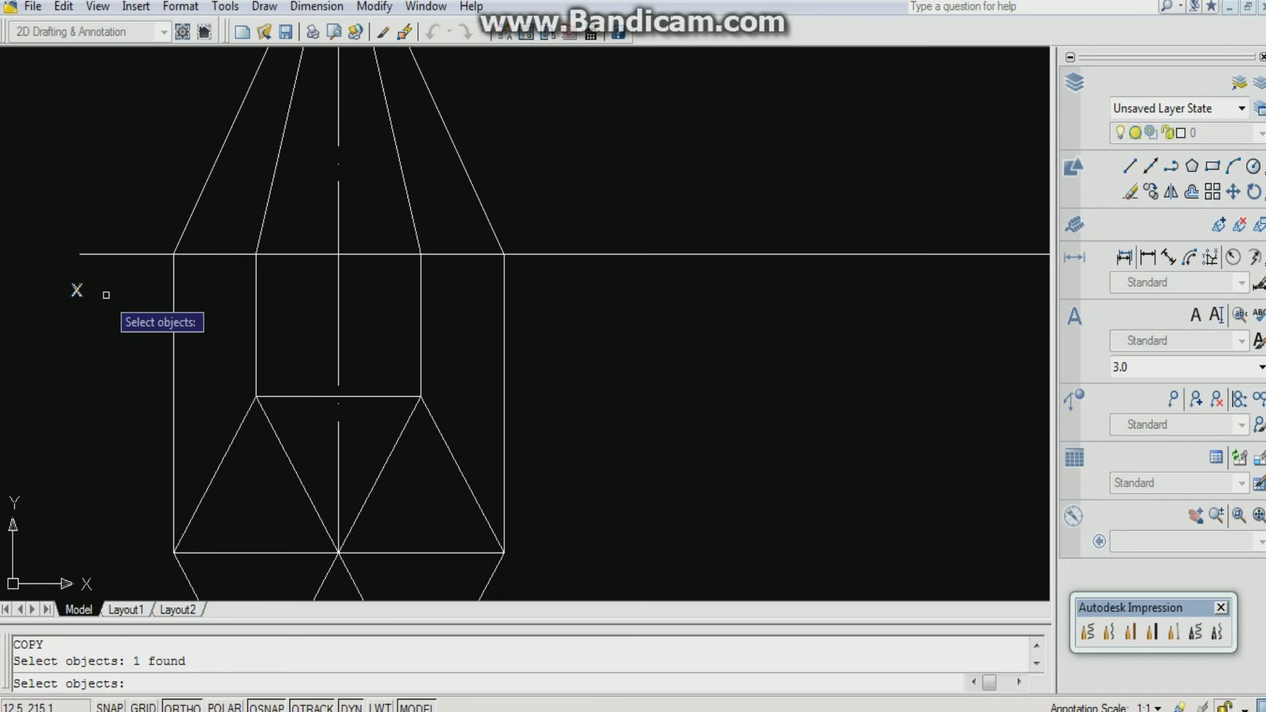
pyautogui.press('Return')
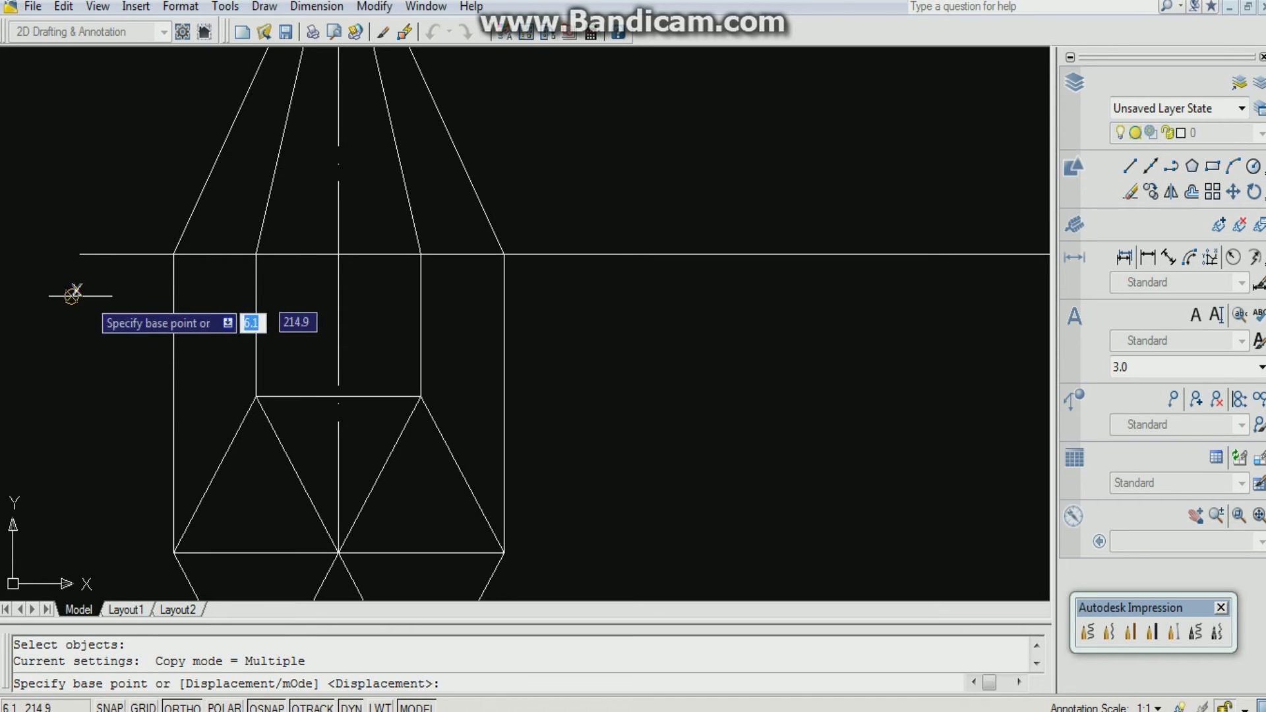
pyautogui.click(71, 295)
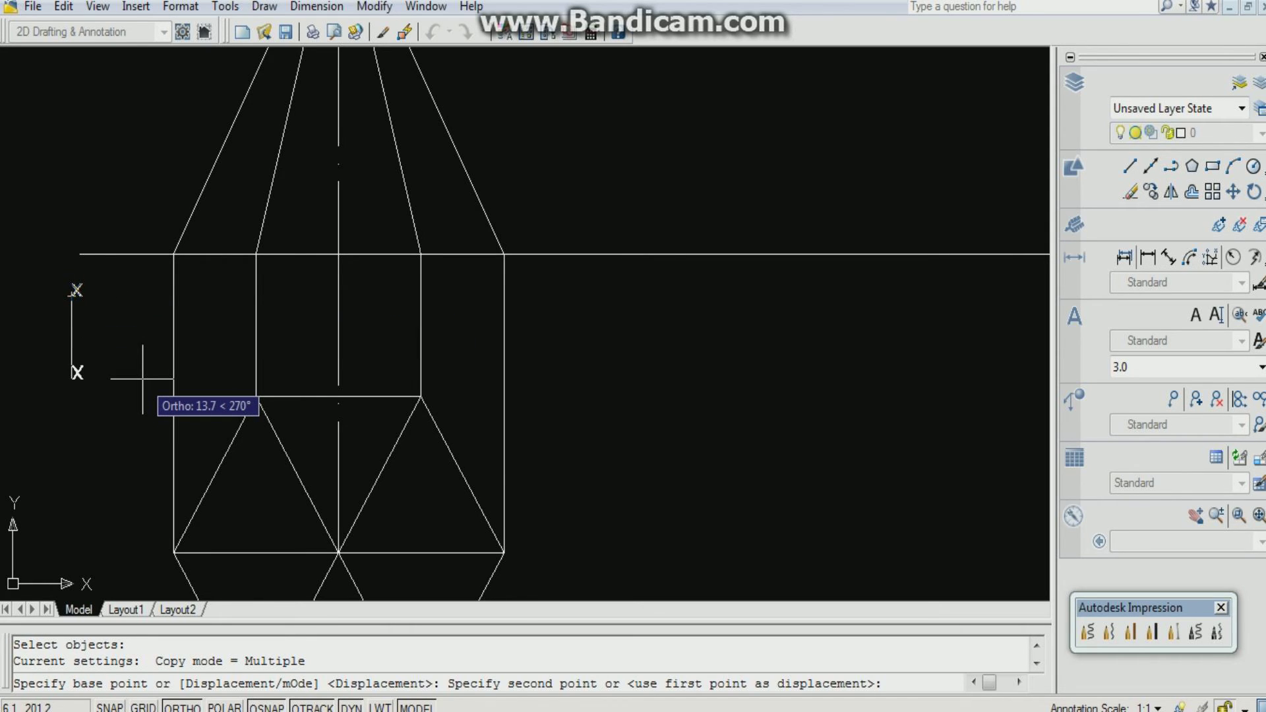
pyautogui.press('F8')
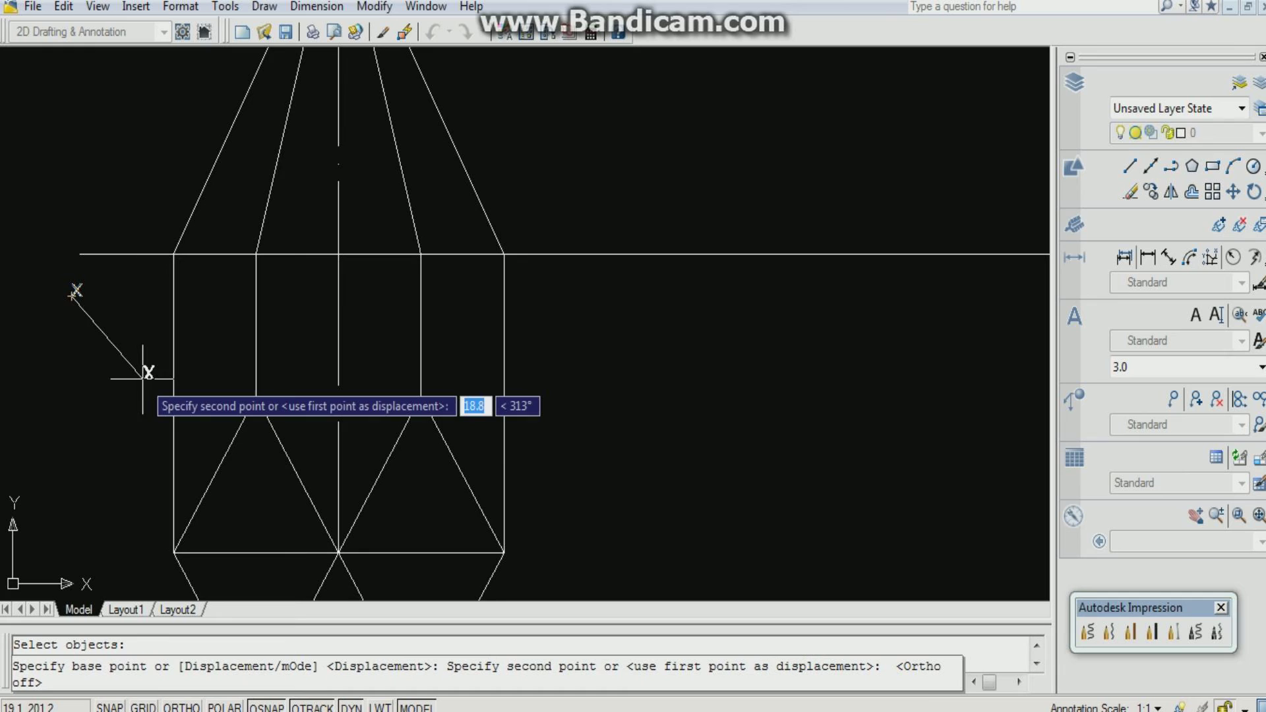
pyautogui.click(232, 389)
pyautogui.click(437, 389)
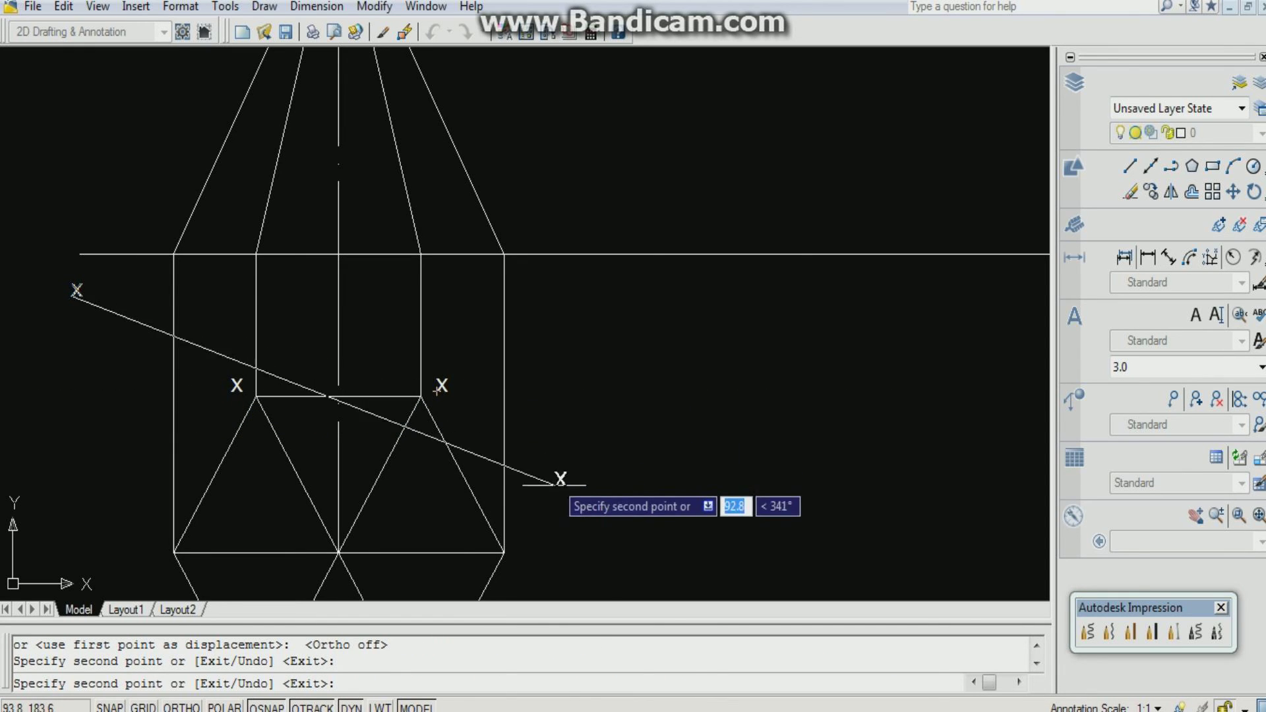
pyautogui.click(526, 562)
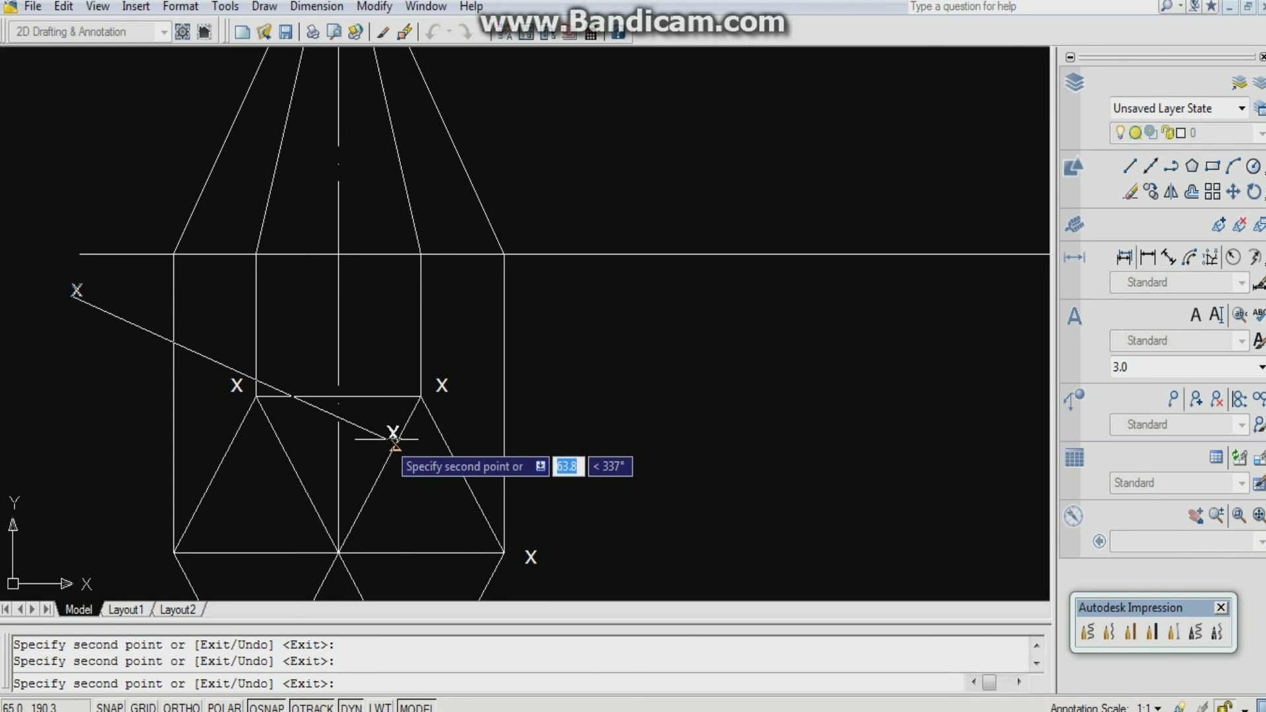
pyautogui.press('Escape')
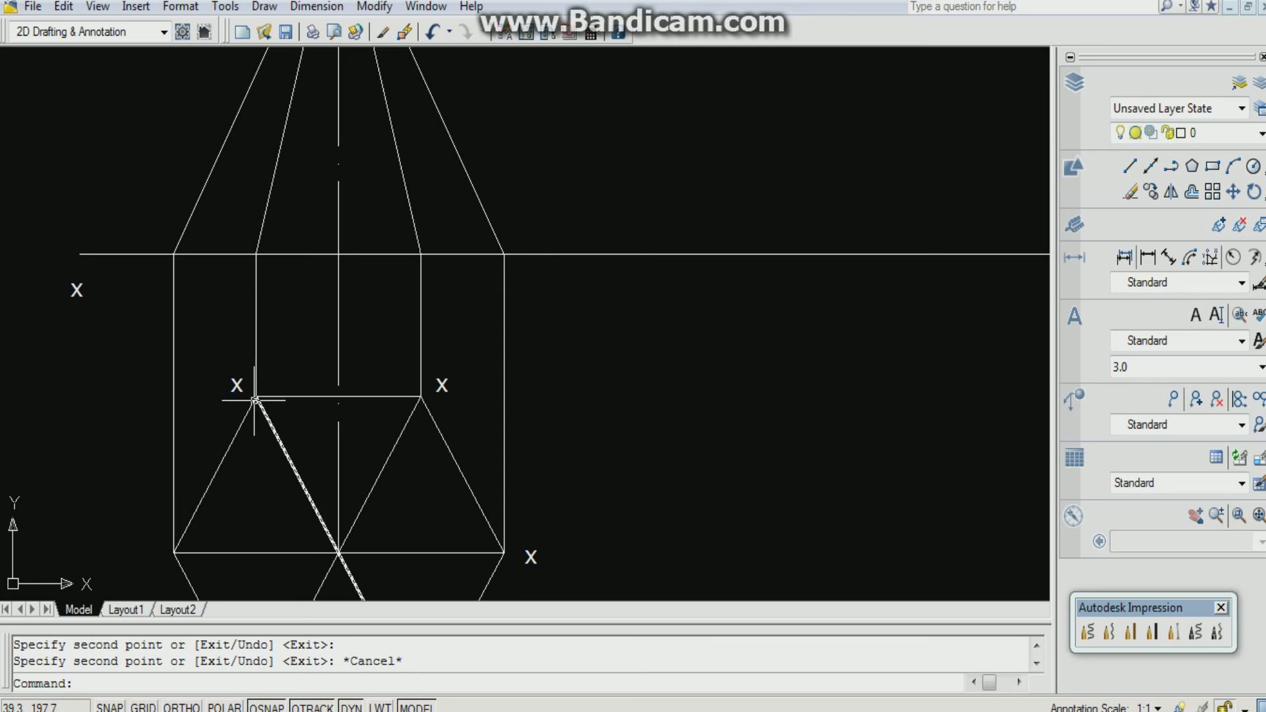
pyautogui.press('Escape')
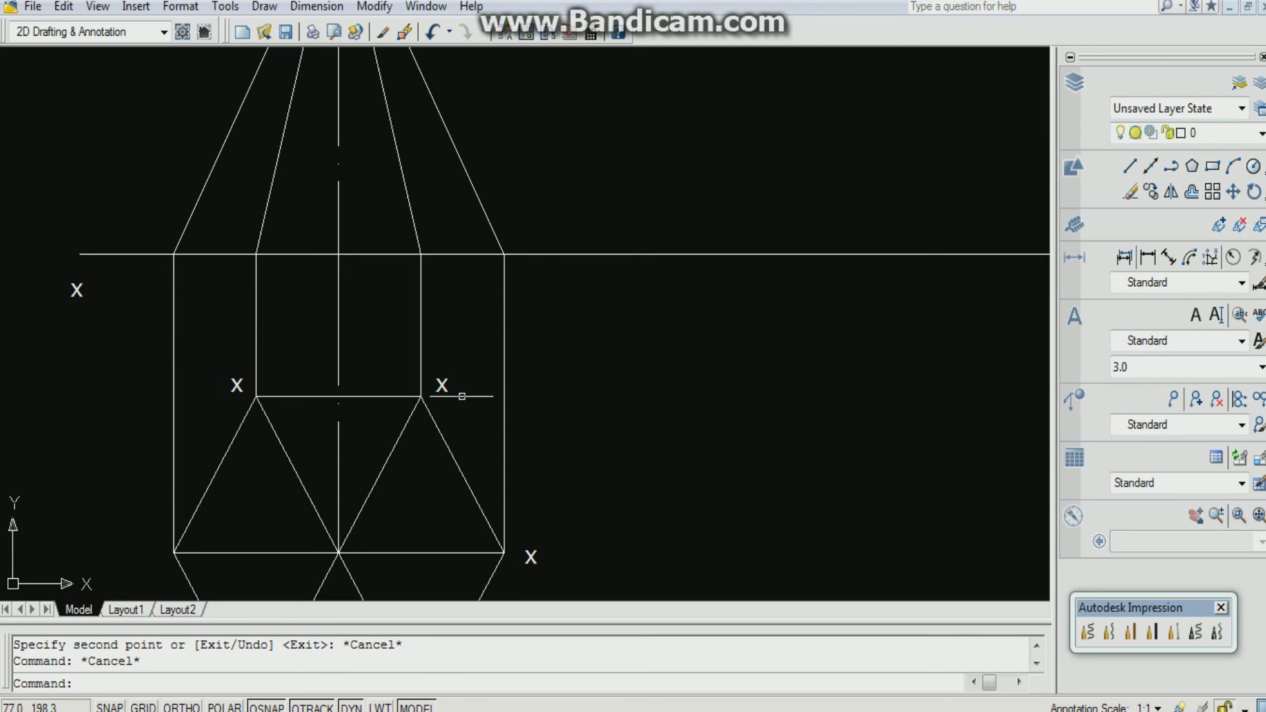
# Step: Edit the reference-line label, replacing its letter with 'X'
pyautogui.click(76, 294)
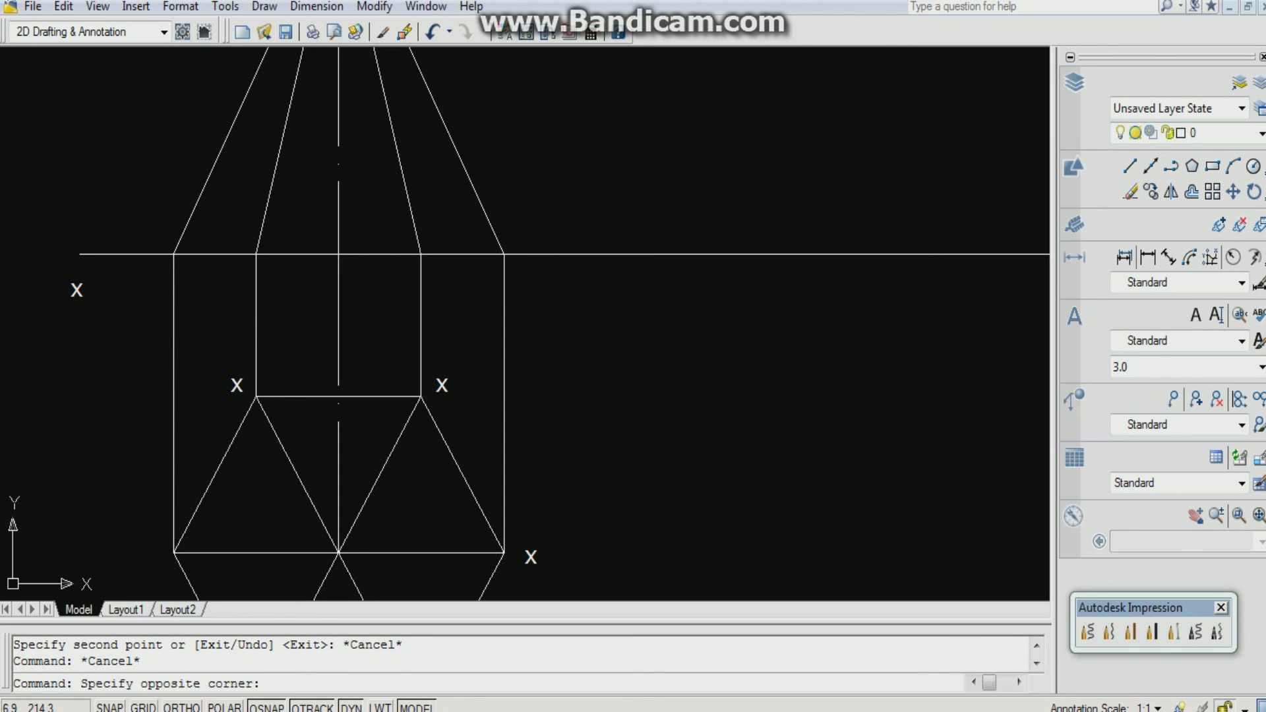
pyautogui.press('Escape')
pyautogui.doubleClick(75, 292)
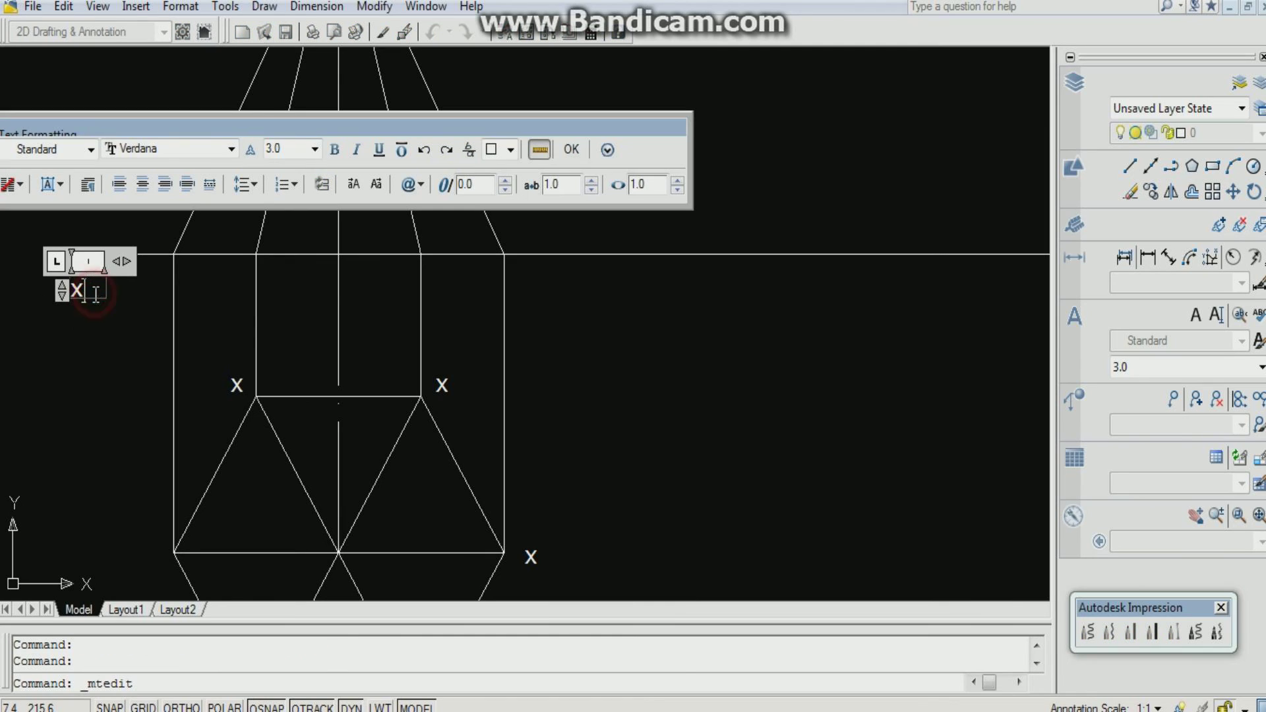
pyautogui.press('BackSpace')
pyautogui.write('J')
pyautogui.press('BackSpace')
pyautogui.write('X')
pyautogui.click(571, 149)
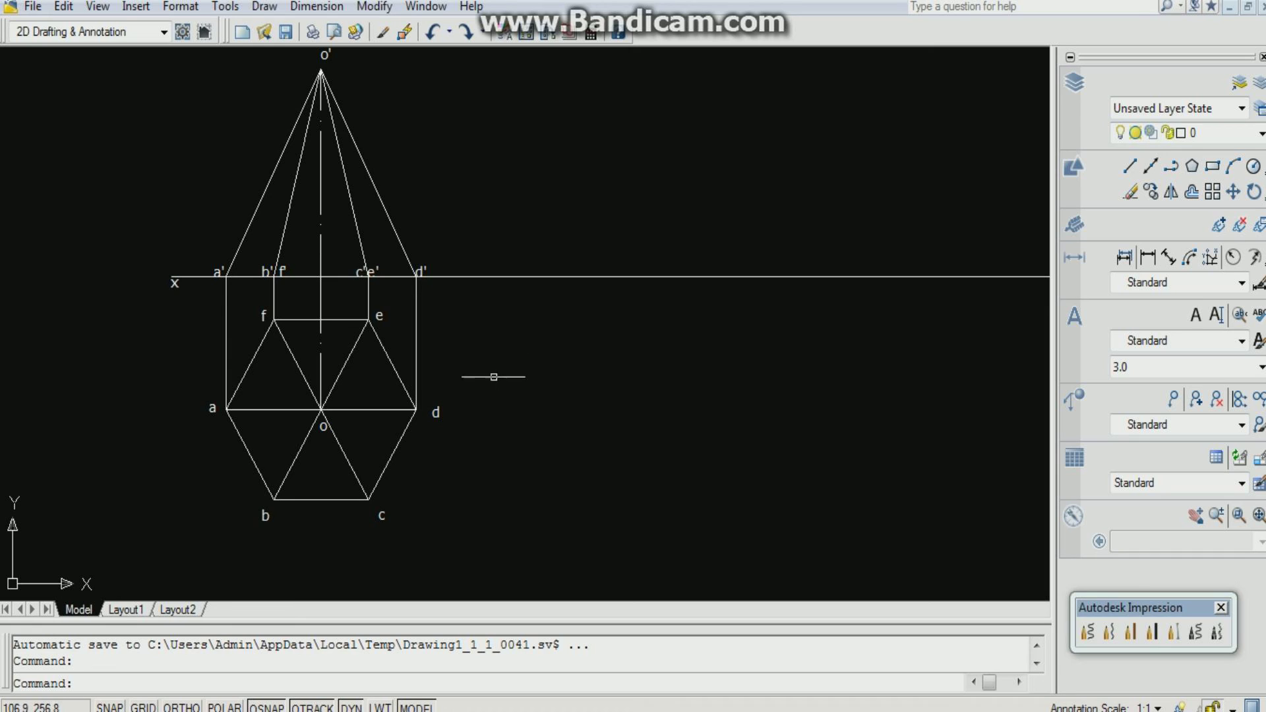
# Step: Zoom in and out to check the a–f, o and a'–f', o' labels on both views
pyautogui.scroll(1, 282, 182)
pyautogui.scroll(-1, 244, 277)
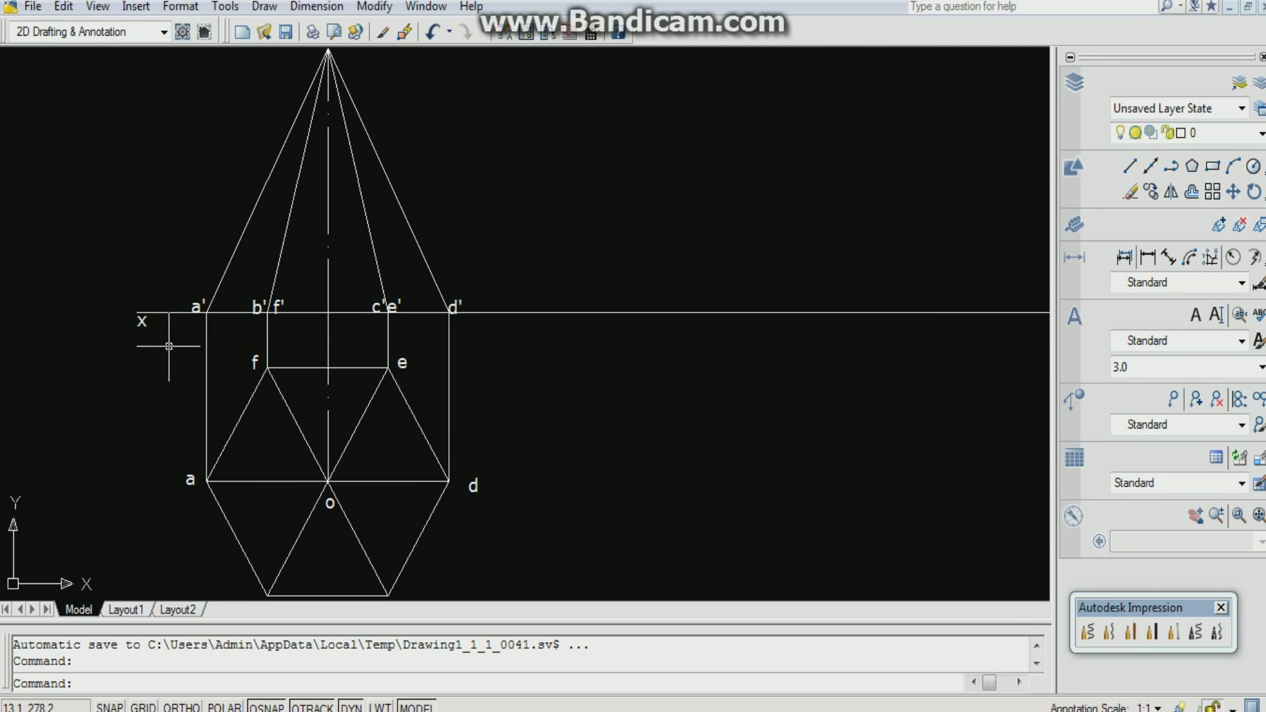
pyautogui.scroll(-3, 462, 408)
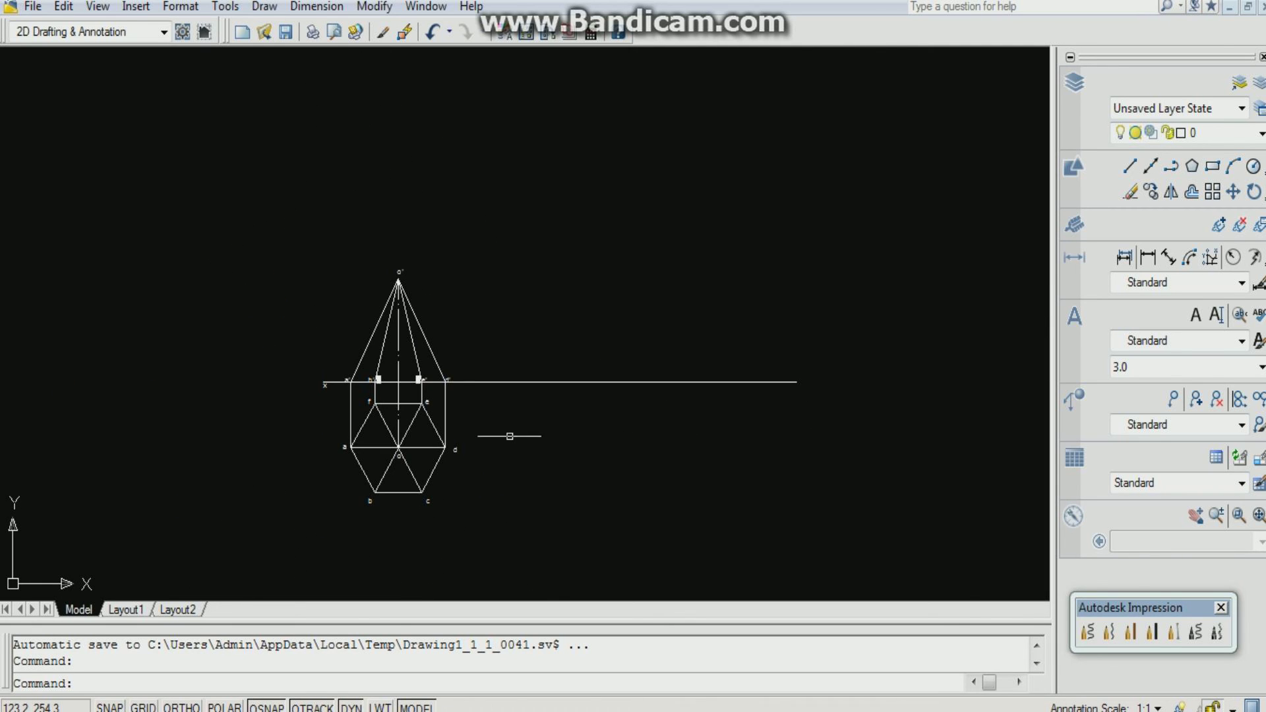
pyautogui.scroll(1, 318, 470)
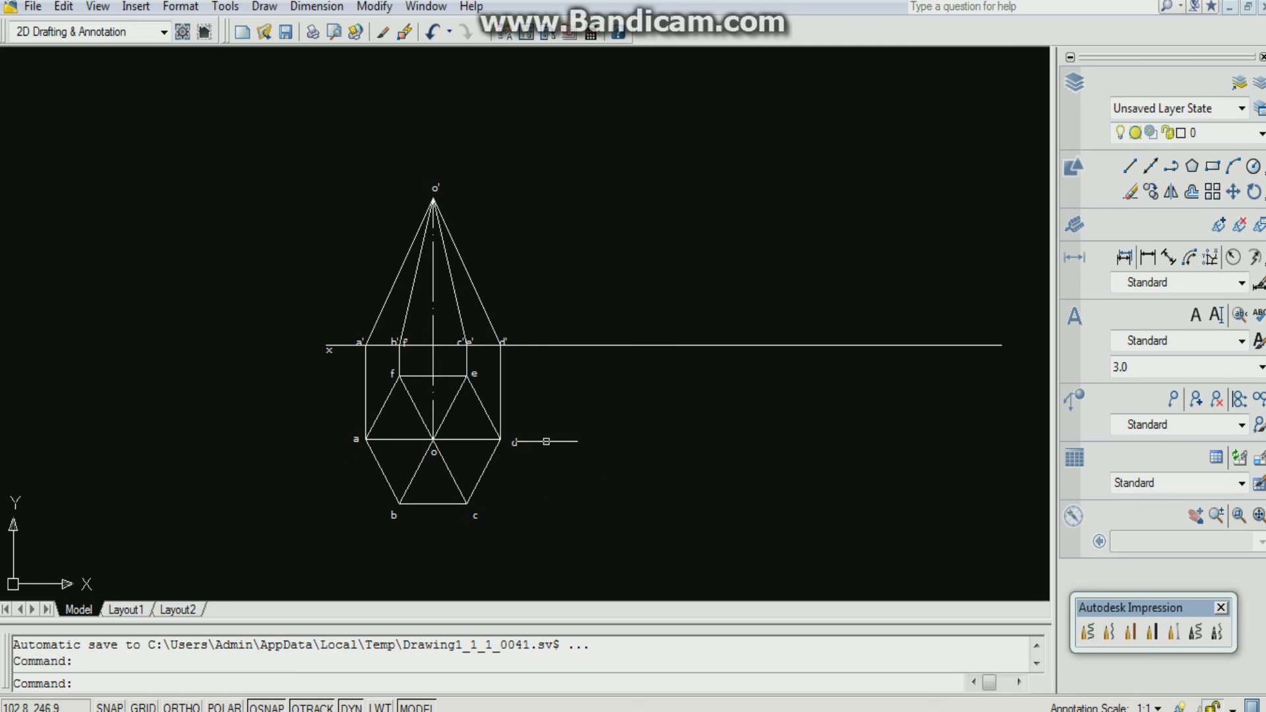
pyautogui.scroll(6, 412, 350)
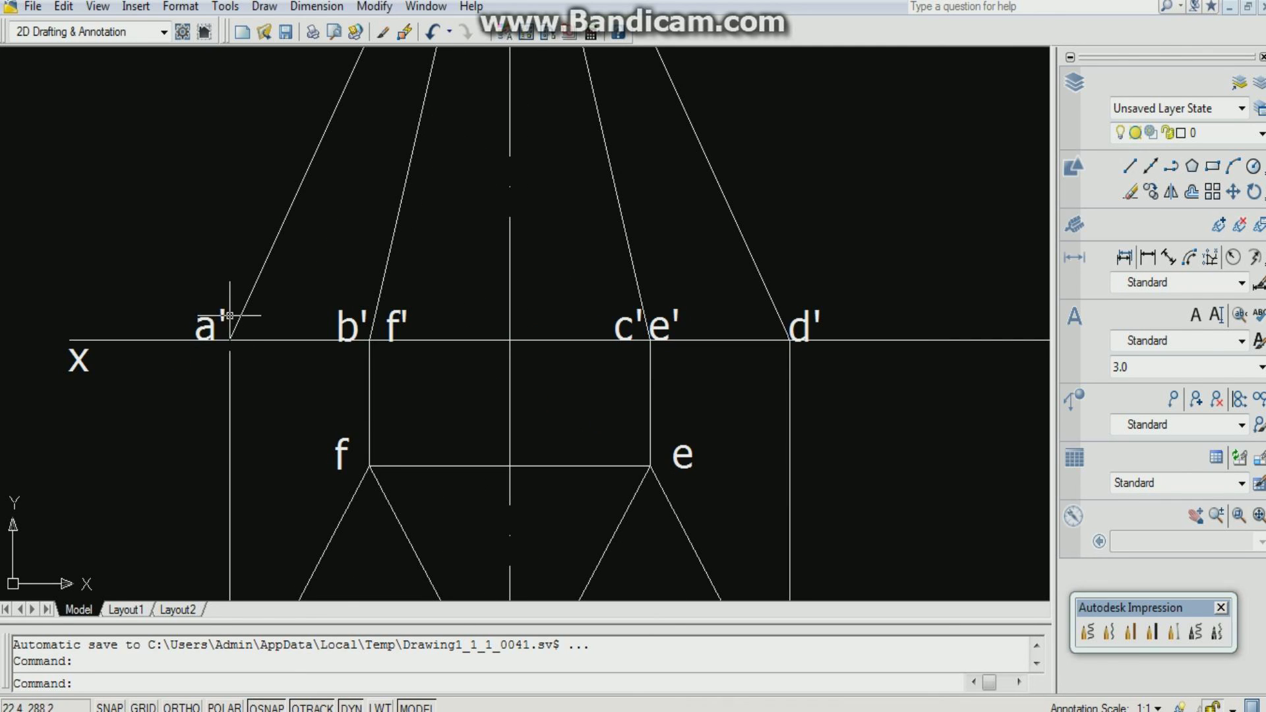
pyautogui.scroll(-6, 338, 272)
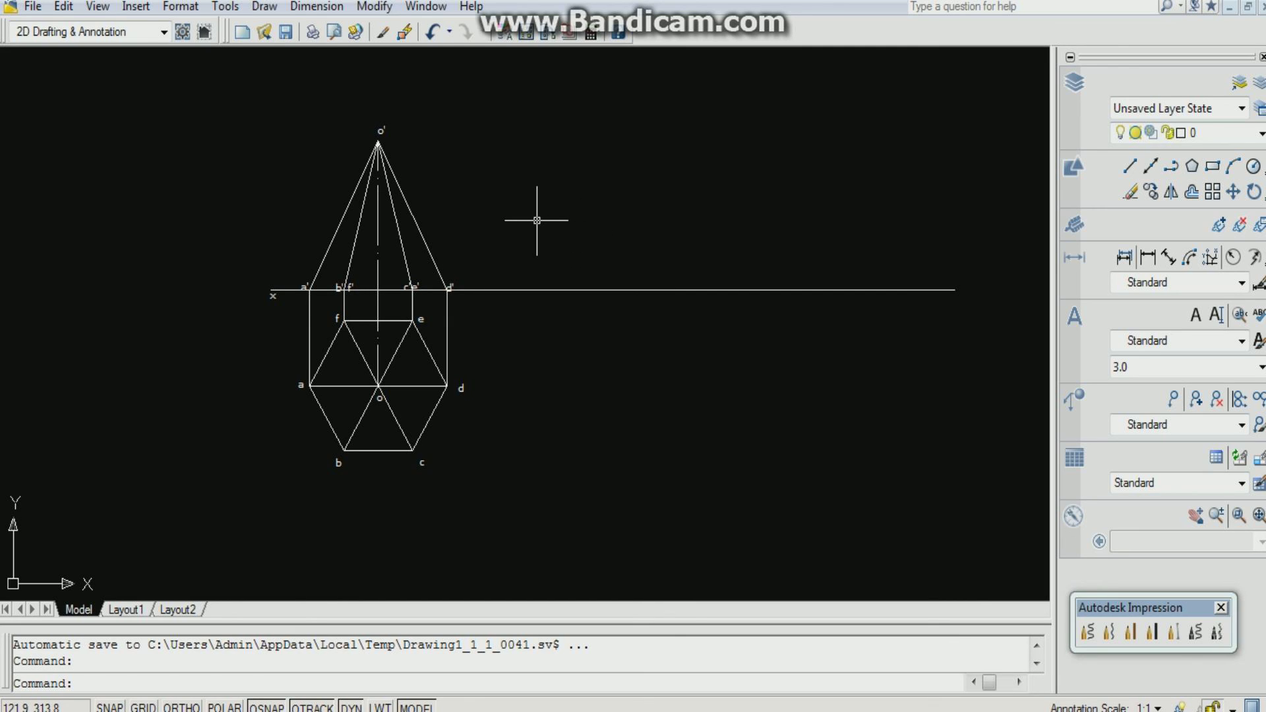
pyautogui.scroll(-2, 537, 220)
pyautogui.scroll(3, 538, 224)
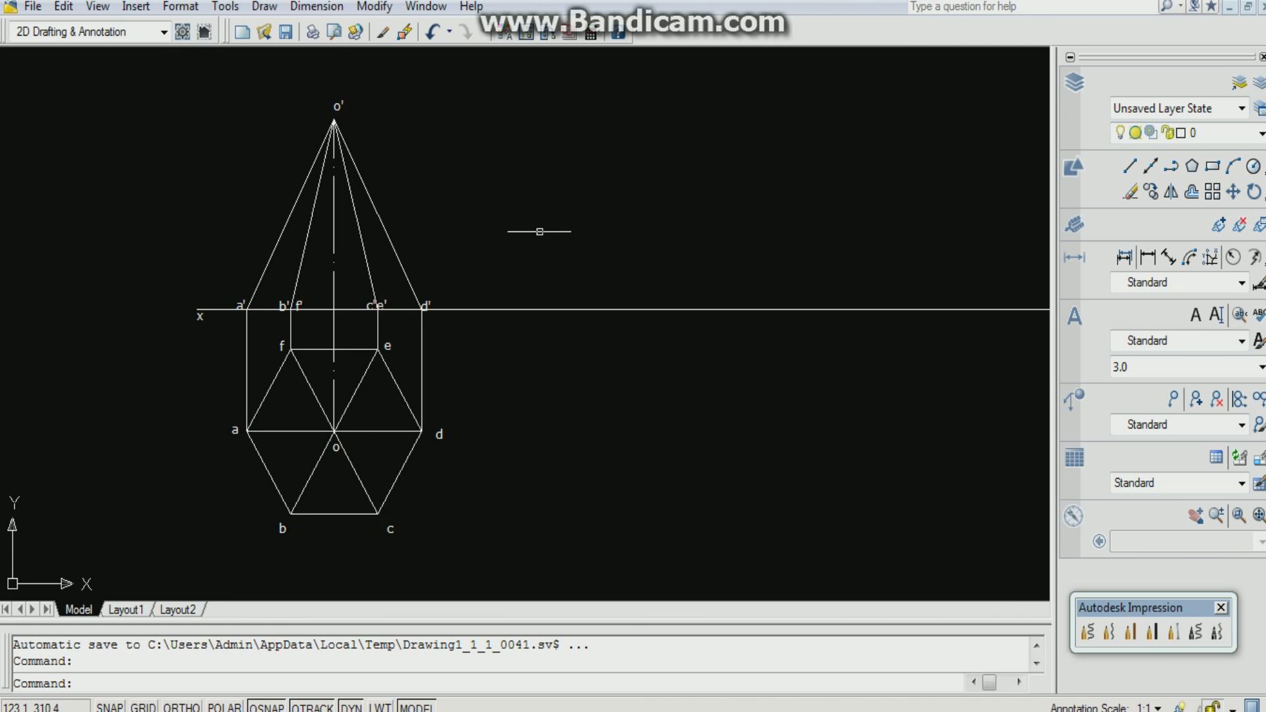